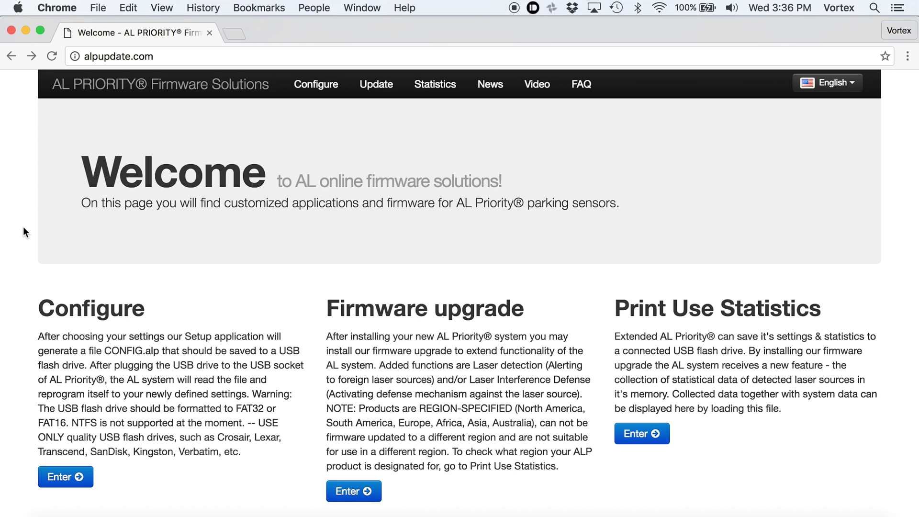
# - Open the control box configuration page and select North America as the region
pyautogui.click(173, 55)
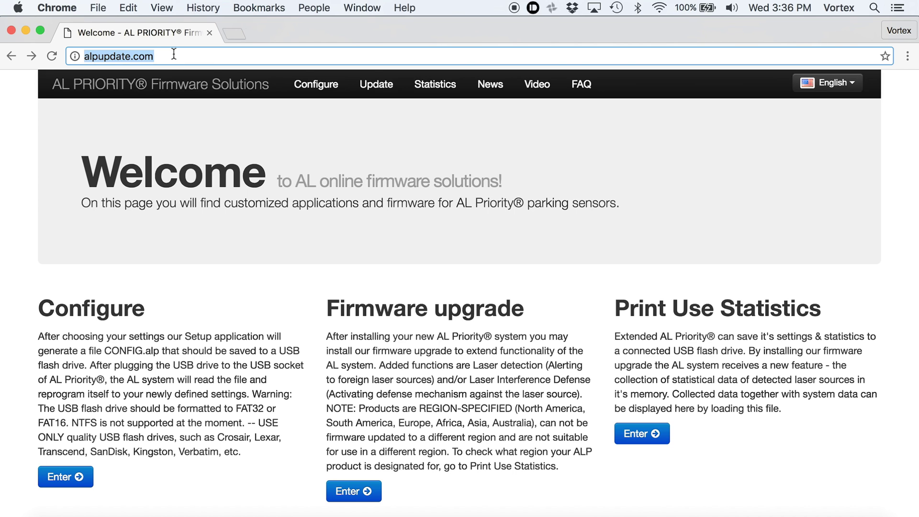
pyautogui.click(22, 160)
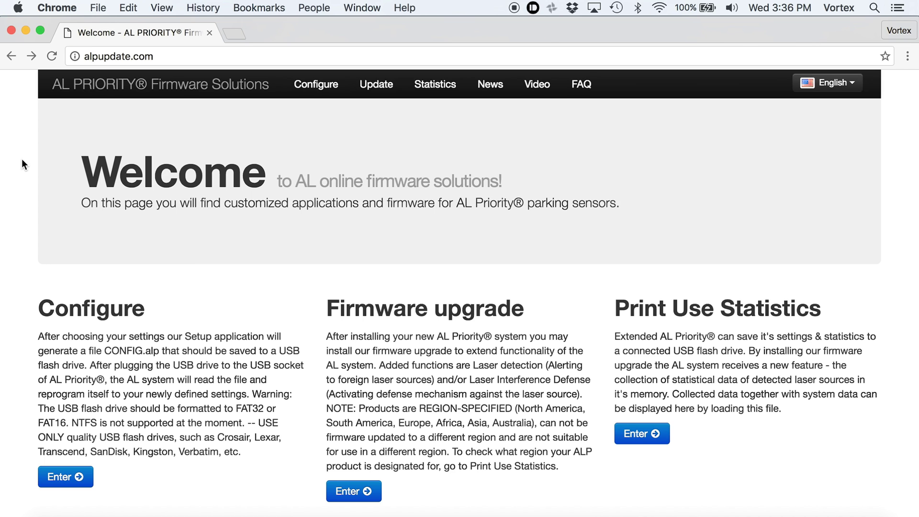
pyautogui.scroll(-3, 21, 159)
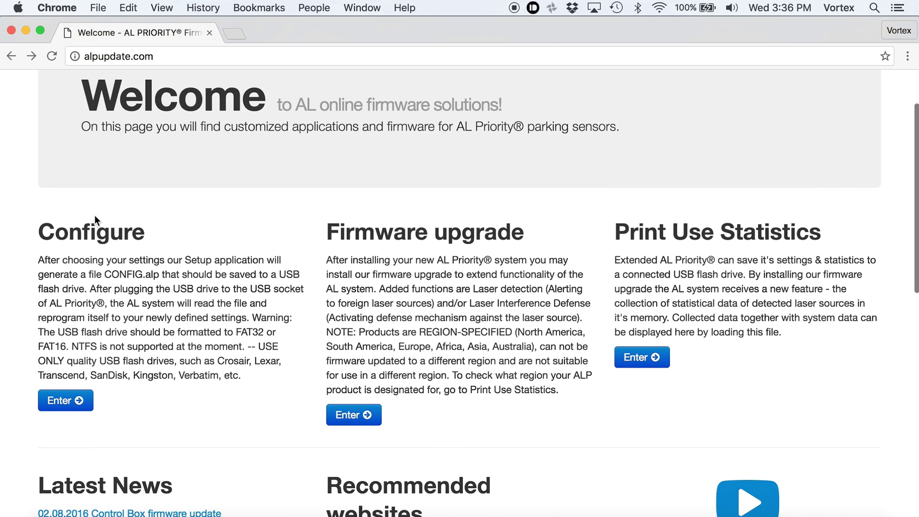
pyautogui.click(53, 401)
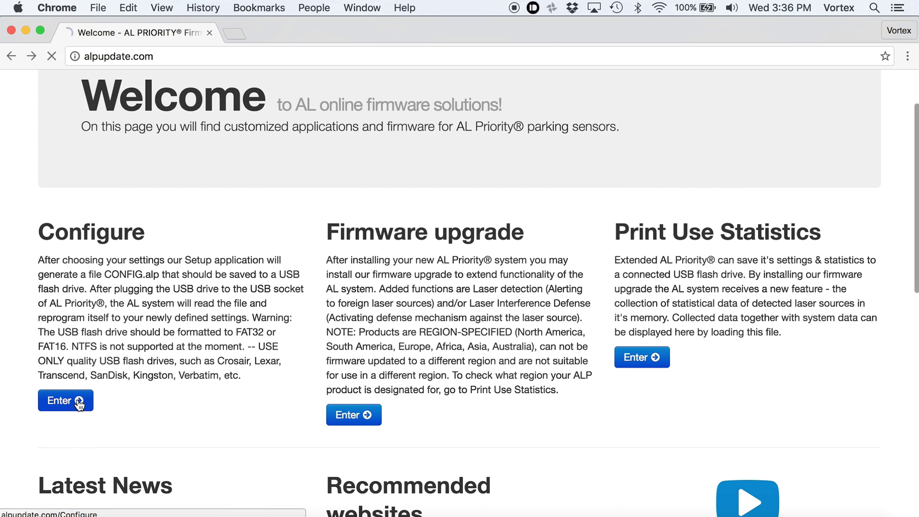
pyautogui.scroll(-5, 23, 393)
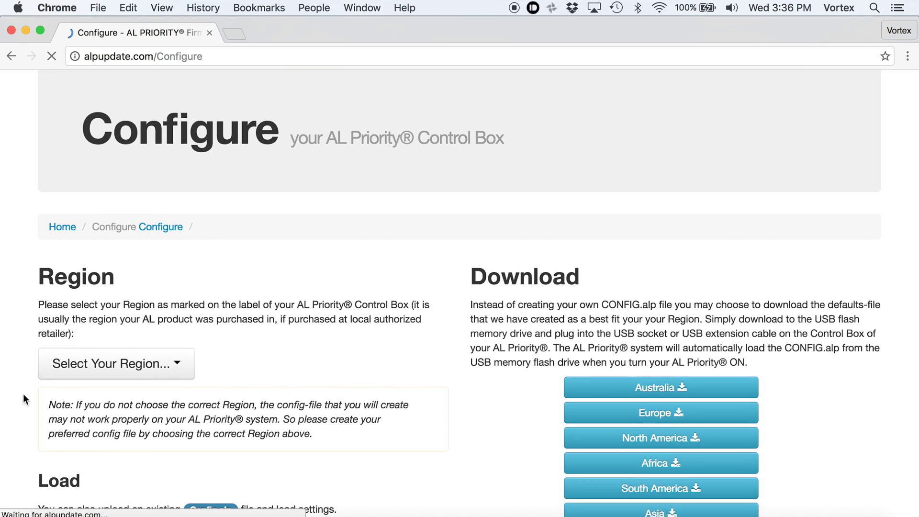
pyautogui.click(173, 266)
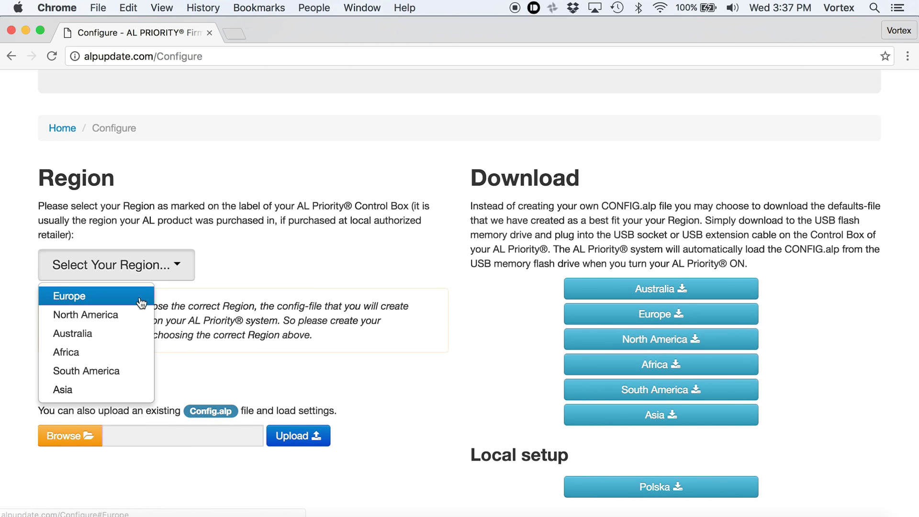
pyautogui.click(124, 317)
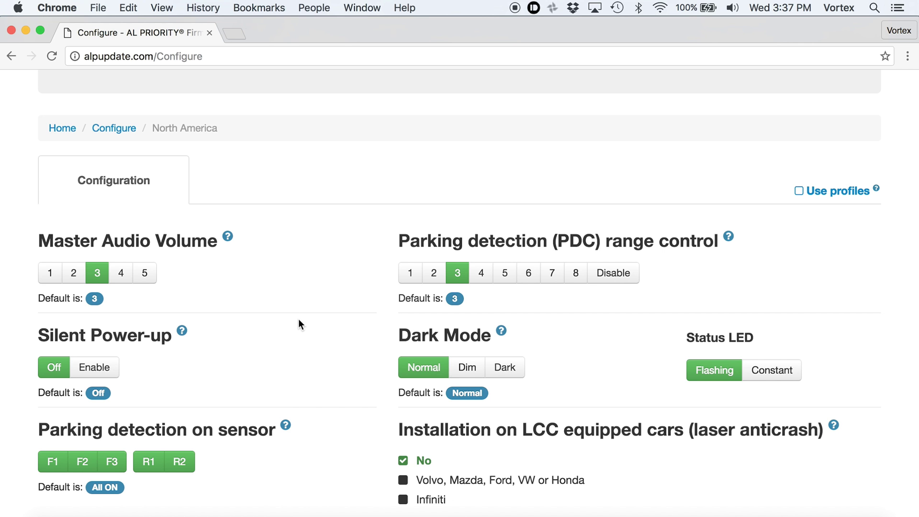
# - Preview the settings offered by the PDC & LID working mode and switch back to PDC Only
pyautogui.scroll(-7, 297, 321)
pyautogui.scroll(6, 298, 321)
pyautogui.scroll(4, 298, 319)
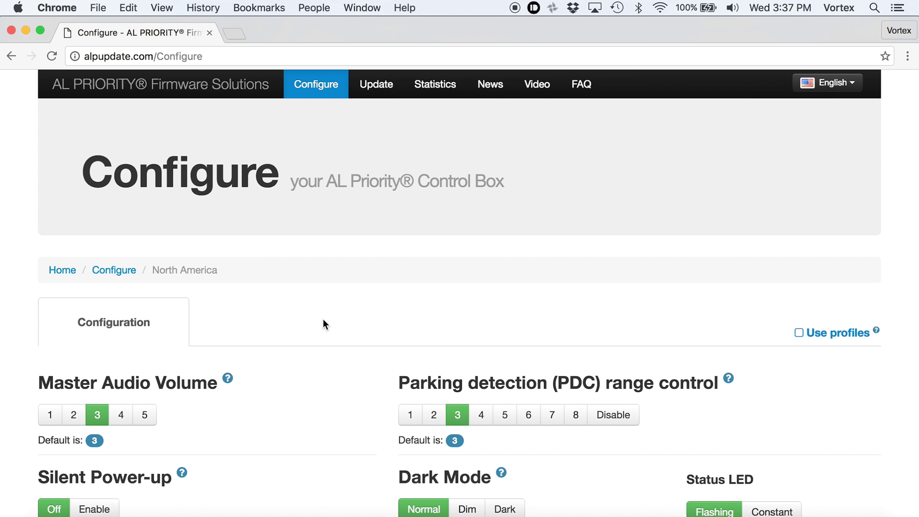
pyautogui.scroll(-8, 323, 320)
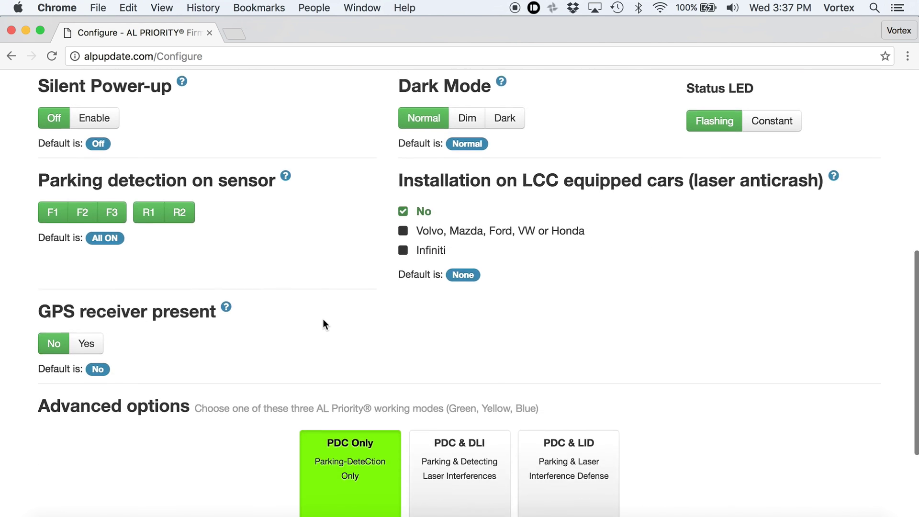
pyautogui.click(585, 486)
pyautogui.scroll(-8, 580, 484)
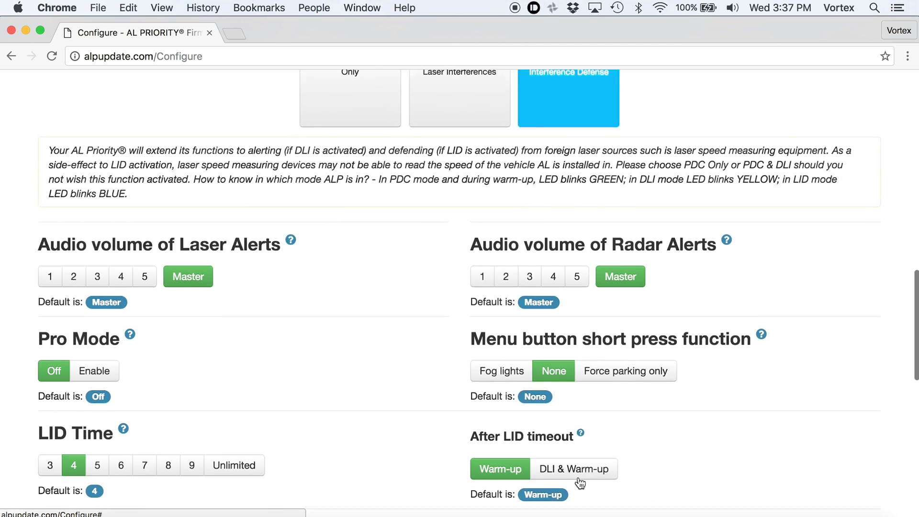
pyautogui.scroll(-2, 580, 483)
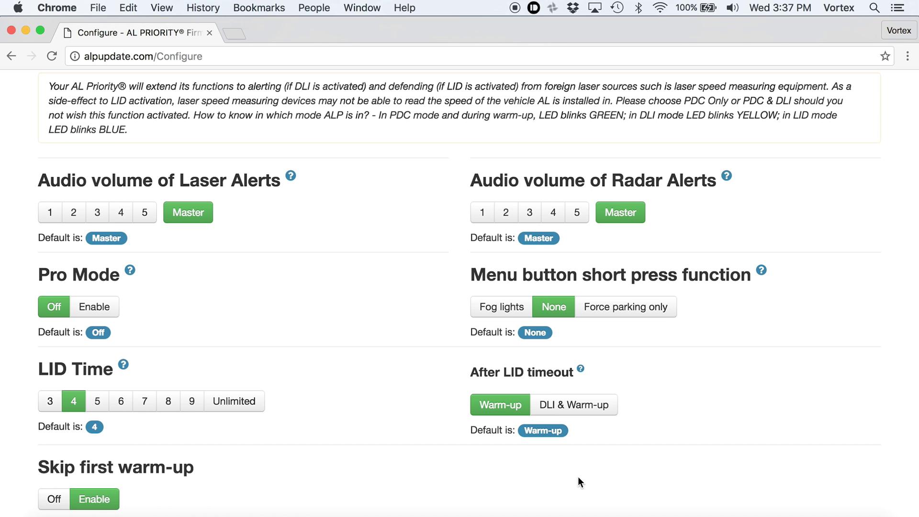
pyautogui.scroll(15, 578, 476)
pyautogui.scroll(-10, 578, 476)
pyautogui.click(369, 299)
pyautogui.scroll(10, 329, 254)
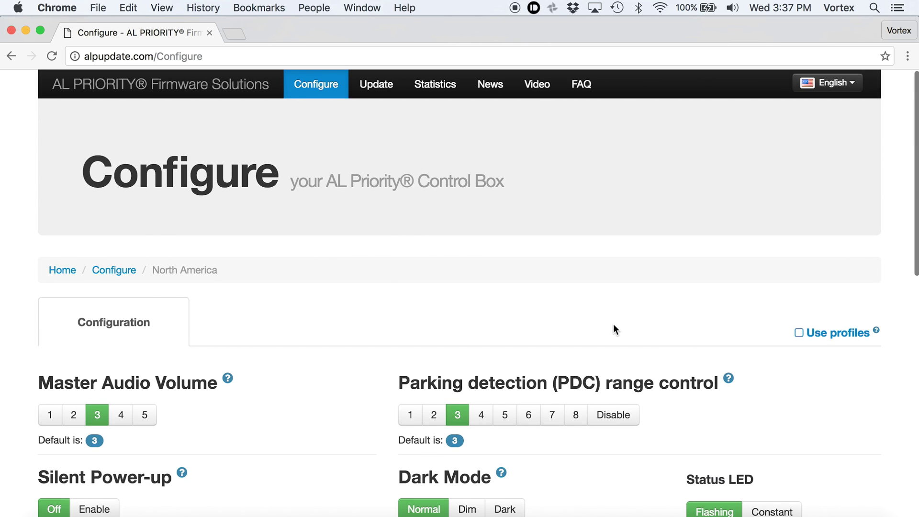
# - Turn on the use of profiles and look through Profiles B and C, keeping Profile A as the active one
pyautogui.scroll(-3, 687, 351)
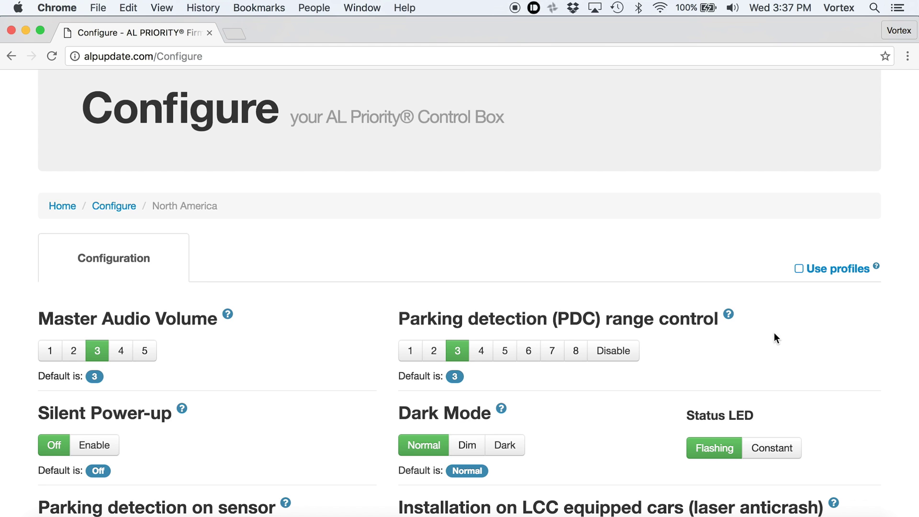
pyautogui.click(799, 269)
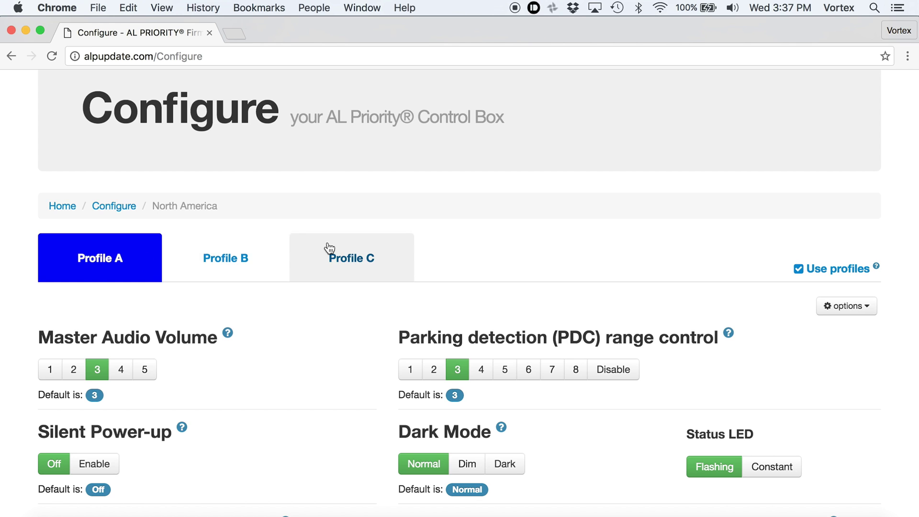
pyautogui.click(229, 257)
pyautogui.click(318, 259)
pyautogui.click(242, 259)
pyautogui.click(128, 259)
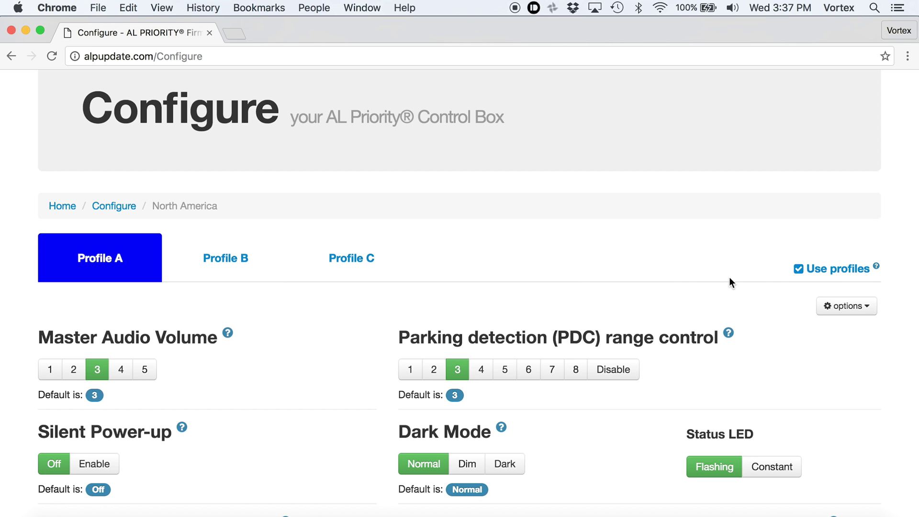
pyautogui.click(798, 269)
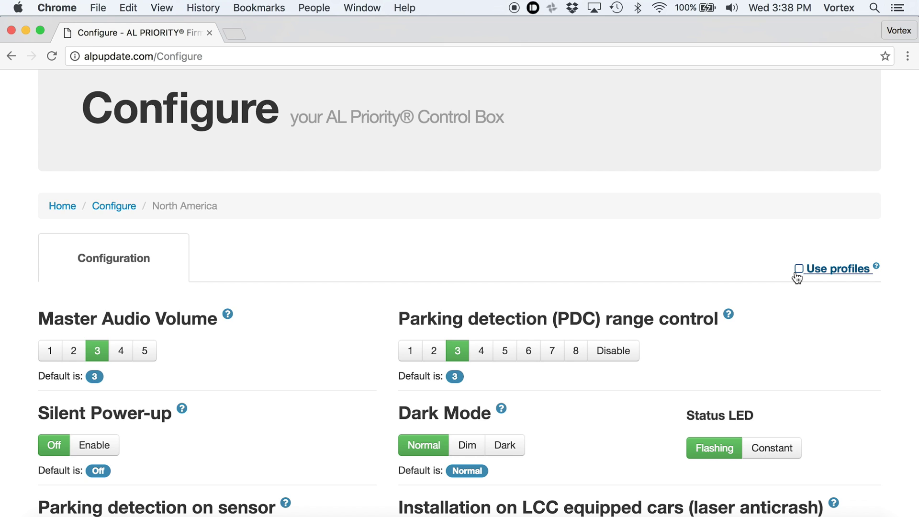
pyautogui.click(798, 269)
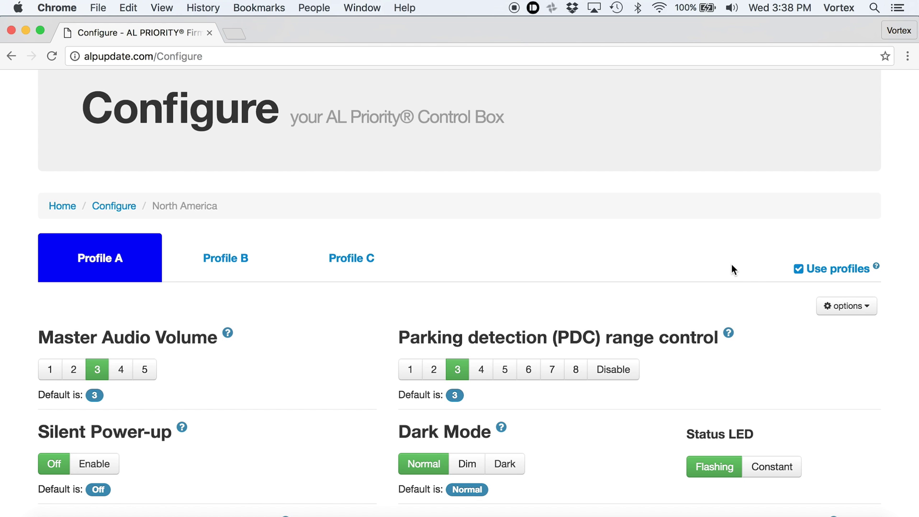
# - Set GPS receiver present to Yes for Profile A
pyautogui.scroll(-5, 355, 316)
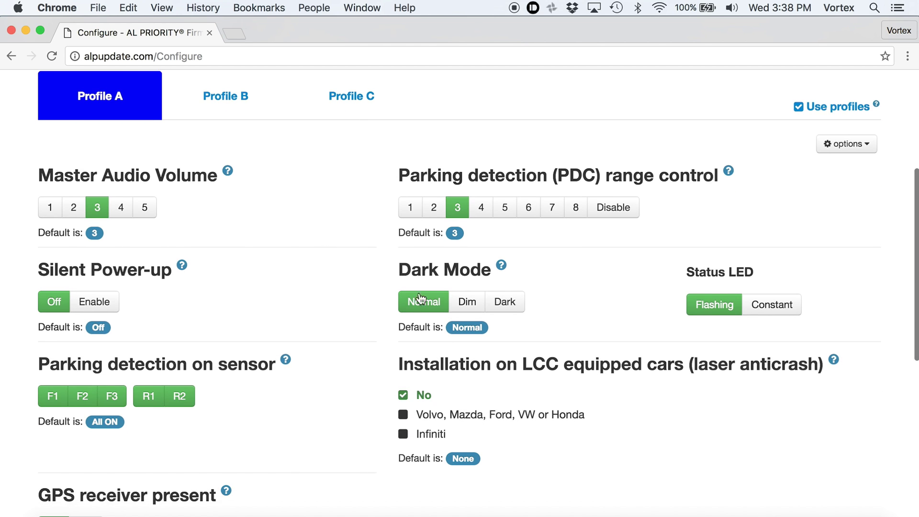
pyautogui.scroll(-1, 329, 358)
pyautogui.scroll(-5, 329, 358)
pyautogui.scroll(2, 268, 379)
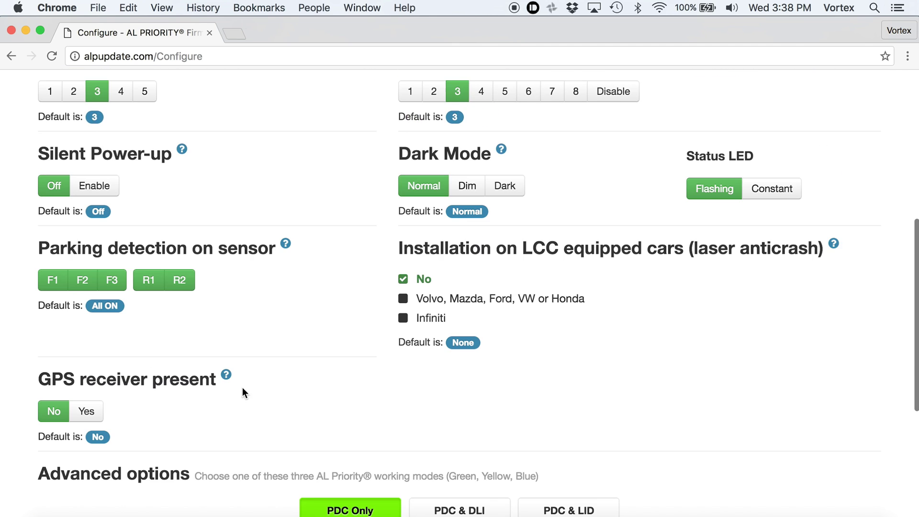
pyautogui.click(94, 415)
# - Choose PDC & LID as the working mode in the advanced options of Profile A
pyautogui.scroll(-4, 289, 395)
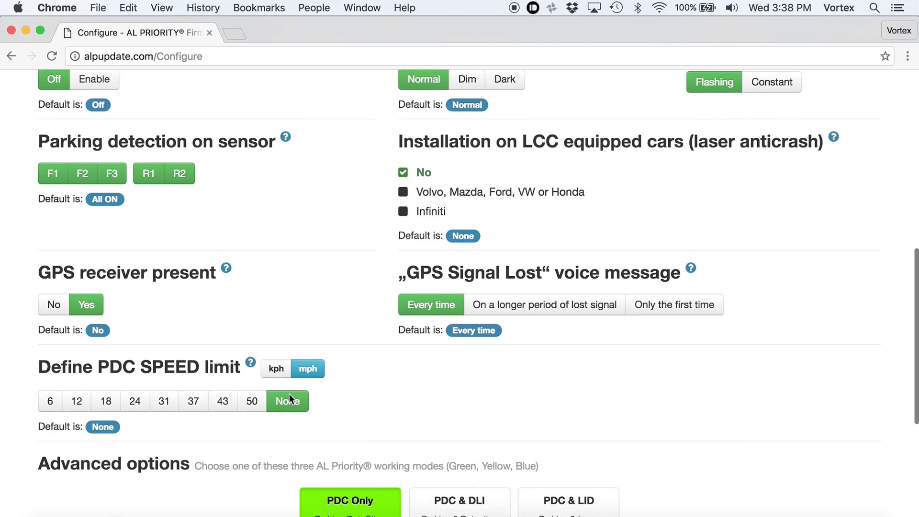
pyautogui.scroll(-5, 483, 383)
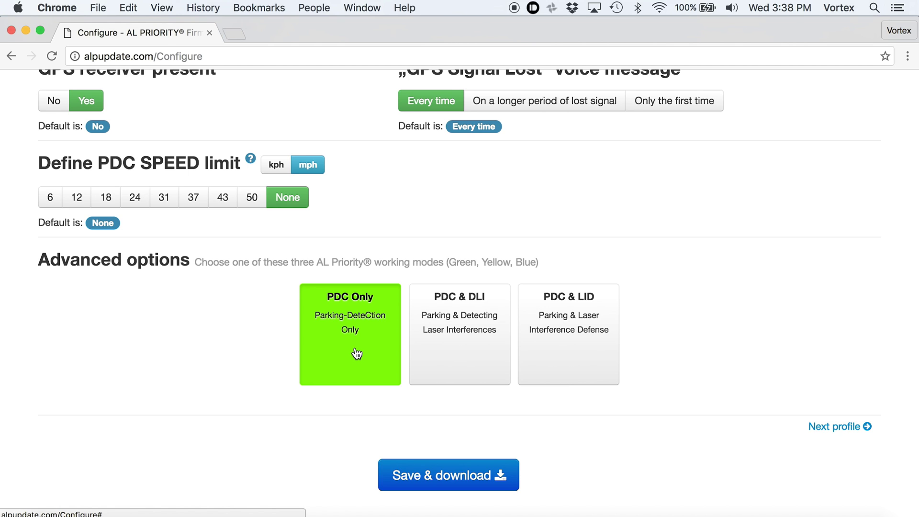
pyautogui.click(462, 352)
pyautogui.click(552, 354)
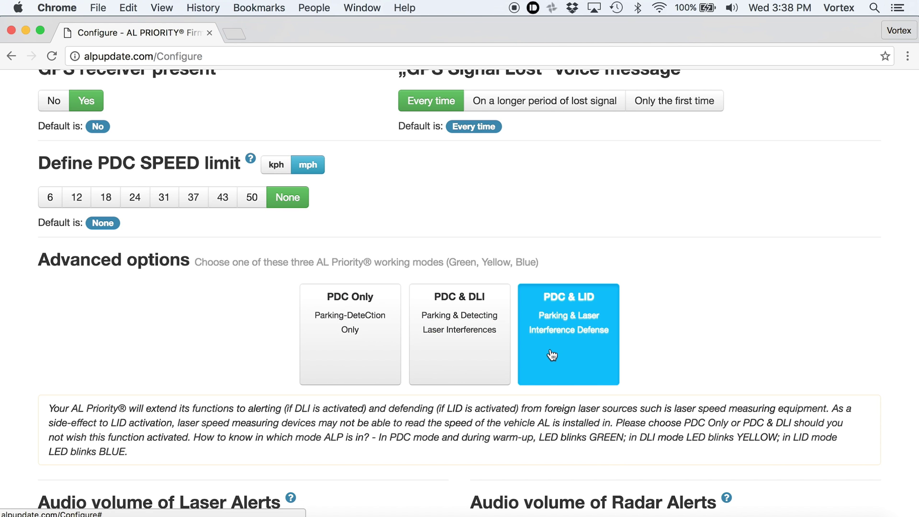
# - Choose NET-Radar as the radar antenna model
pyautogui.scroll(-3, 551, 364)
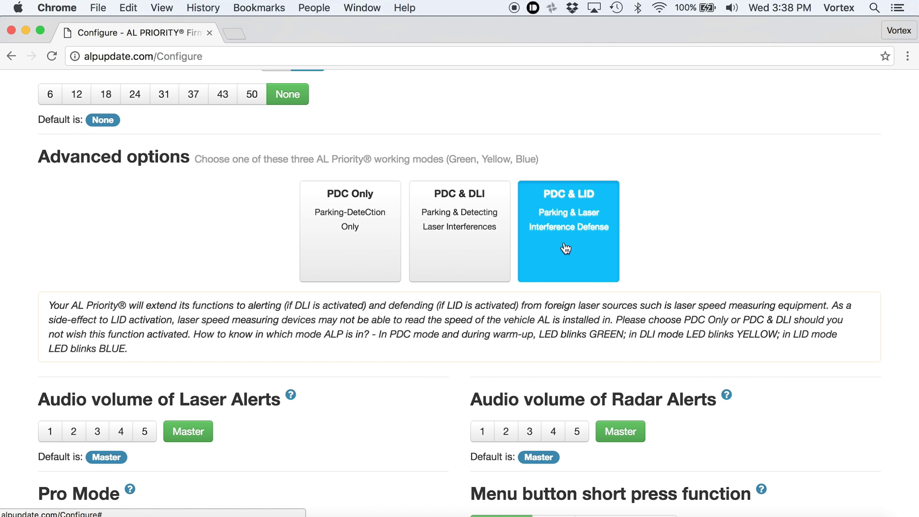
pyautogui.scroll(-3, 653, 242)
pyautogui.scroll(-15, 653, 242)
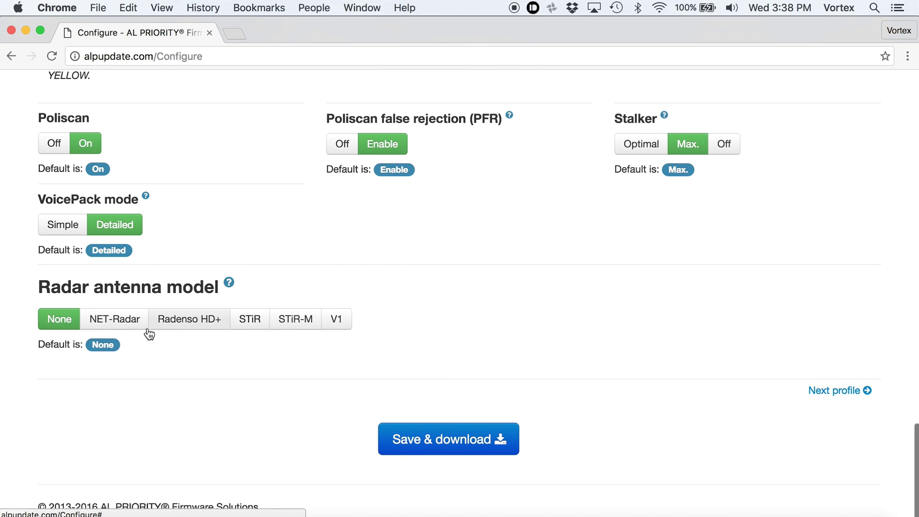
pyautogui.click(128, 324)
pyautogui.scroll(-3, 180, 338)
pyautogui.scroll(-2, 180, 338)
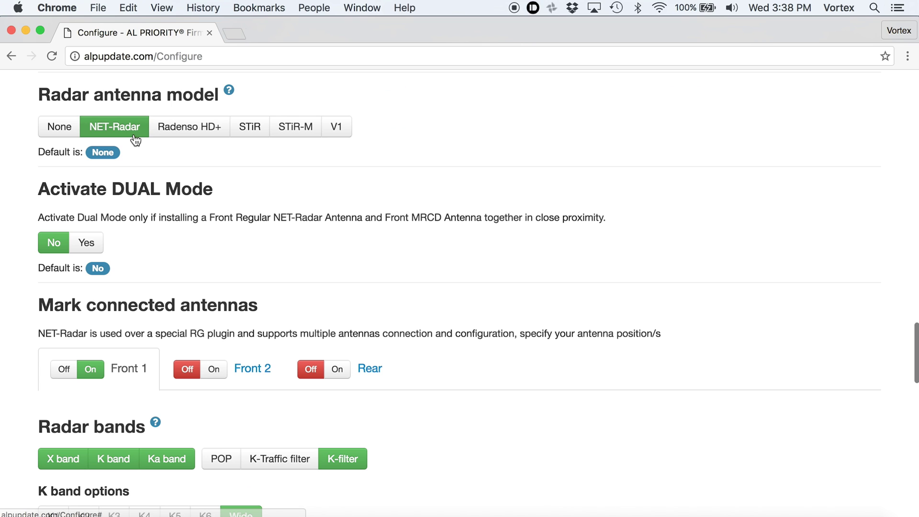
# - Preview the options for the Radenso HD+, STiR, STiR-M and V1 antenna models and return to NET-Radar
pyautogui.click(184, 131)
pyautogui.click(245, 133)
pyautogui.click(288, 133)
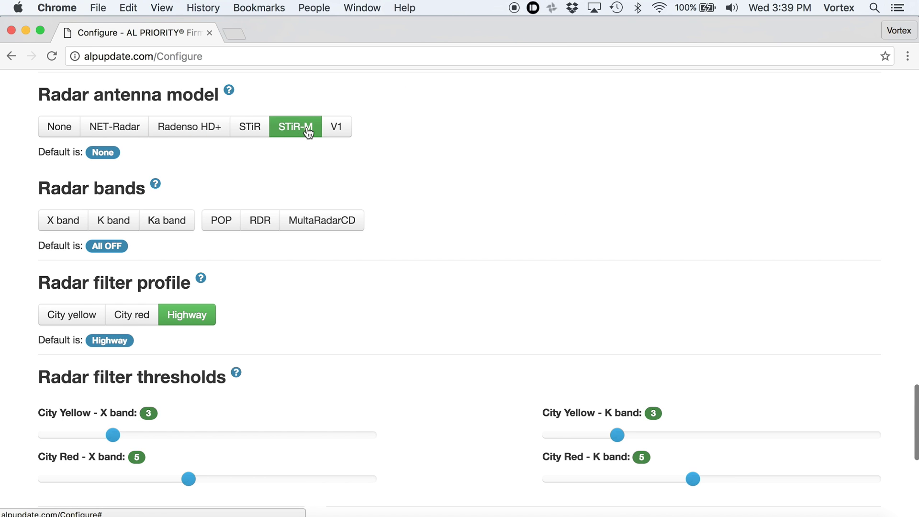
pyautogui.click(336, 128)
pyautogui.click(122, 134)
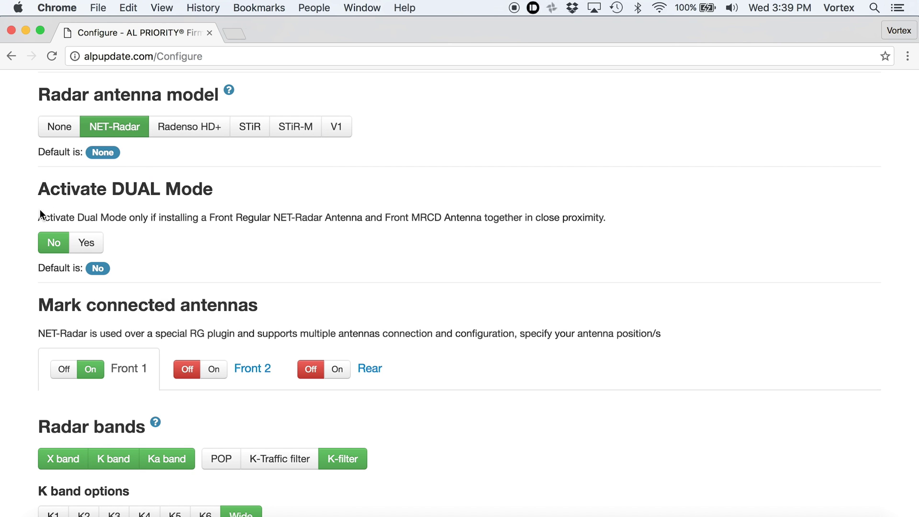
# - Try activating DUAL Mode for the NET-Radar antennas and set it back to No
pyautogui.scroll(-1, 30, 206)
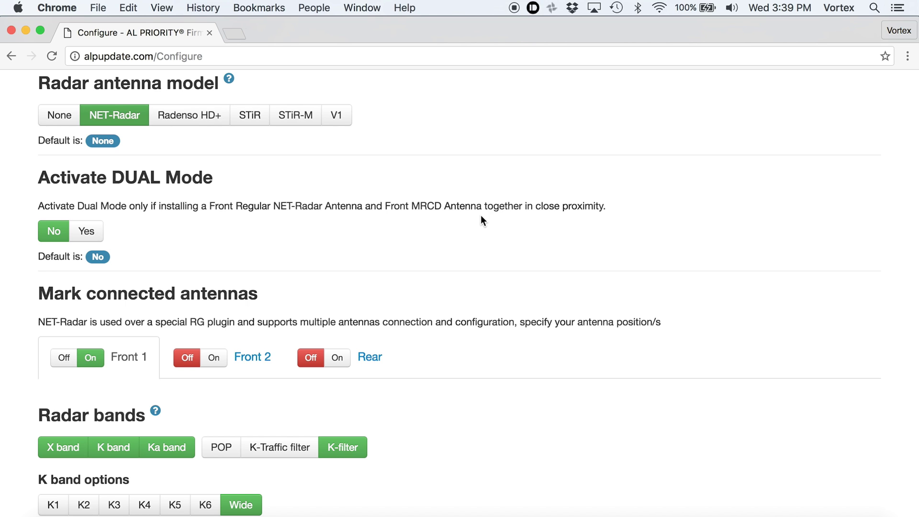
pyautogui.click(86, 233)
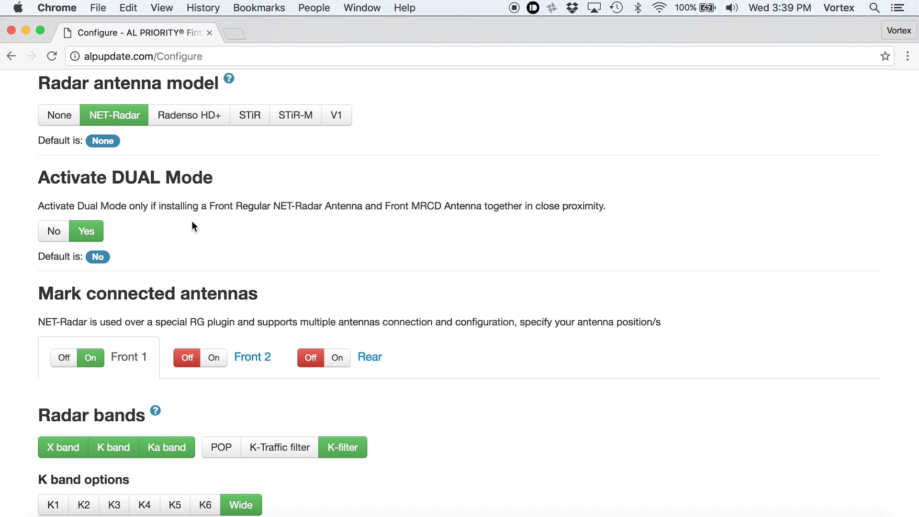
pyautogui.click(54, 232)
# - Try marking the Front 2 and Rear antennas as connected and switch both back to Off
pyautogui.scroll(-5, 219, 223)
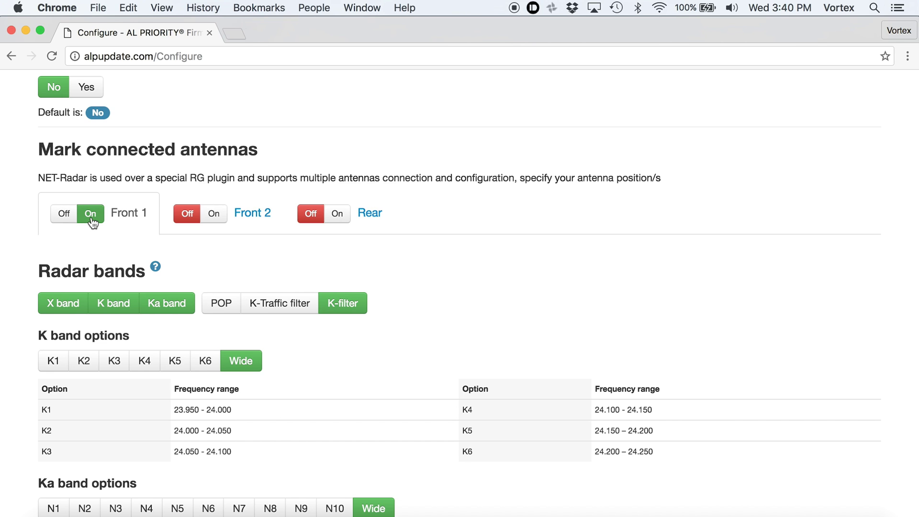
pyautogui.click(222, 217)
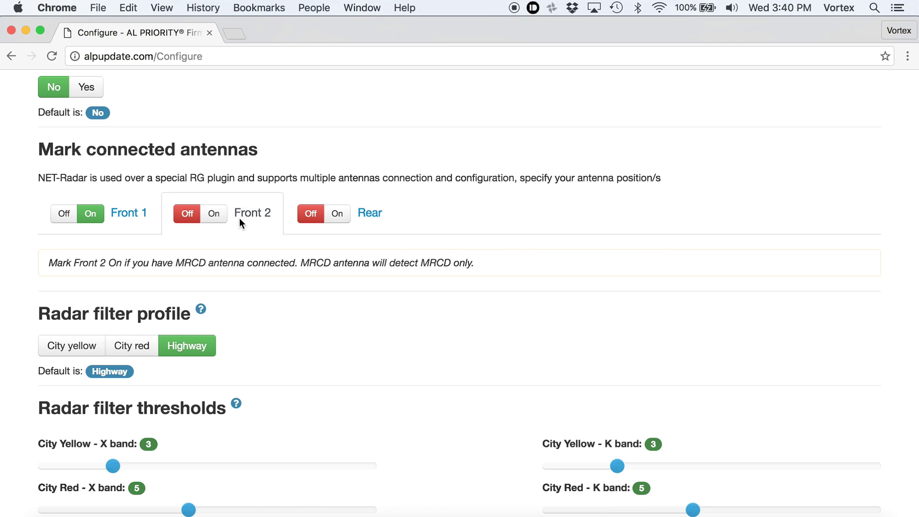
pyautogui.click(211, 215)
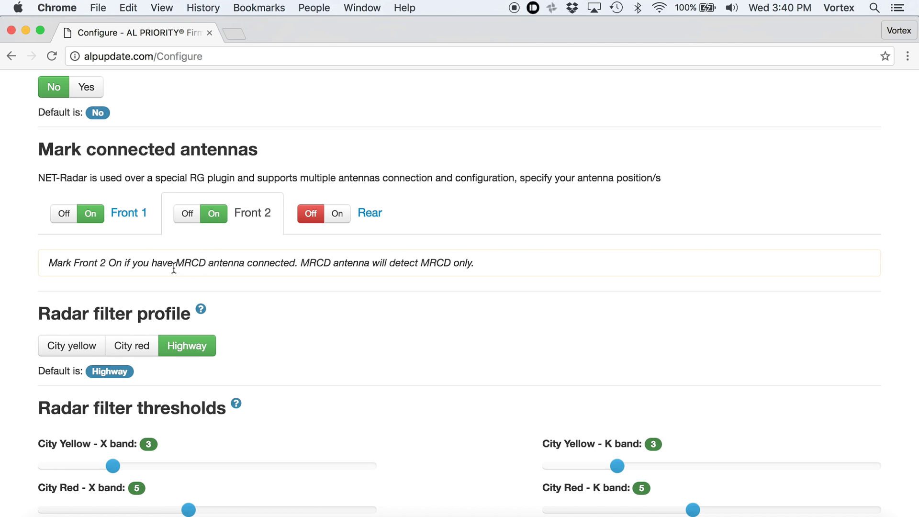
pyautogui.click(356, 218)
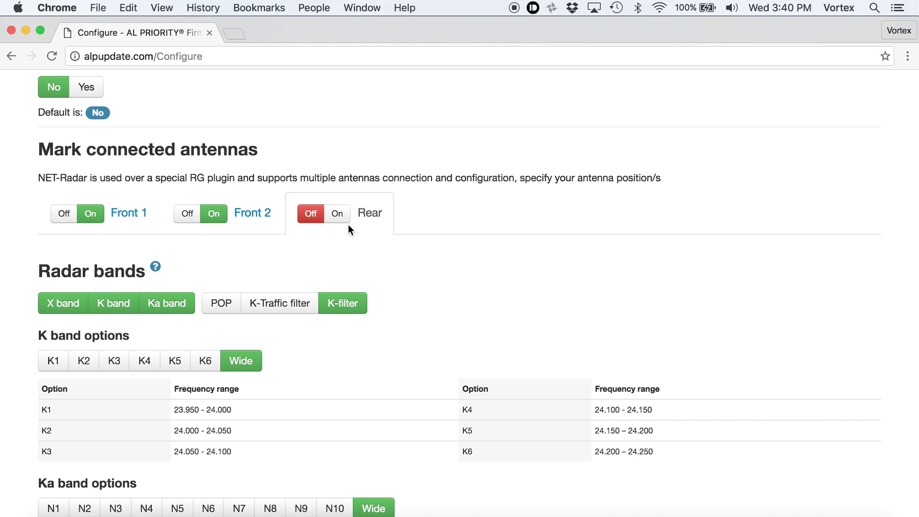
pyautogui.click(339, 217)
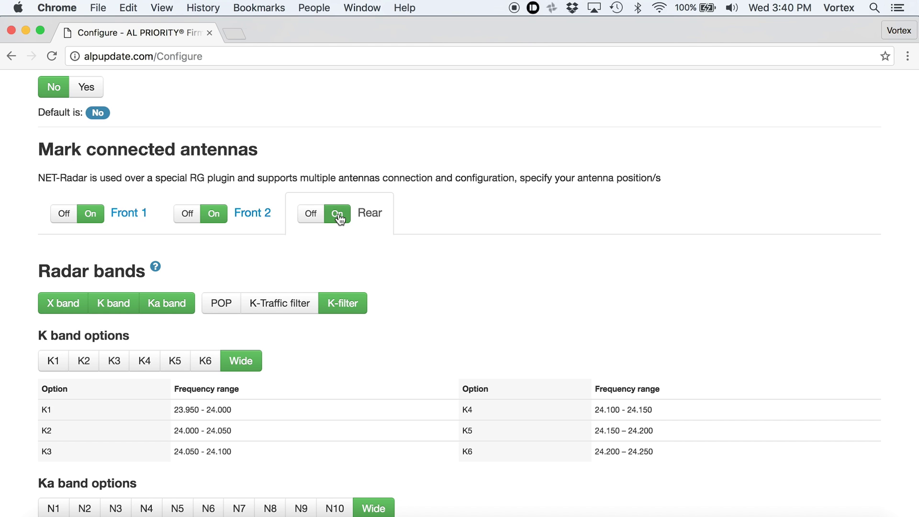
pyautogui.click(340, 219)
pyautogui.click(214, 214)
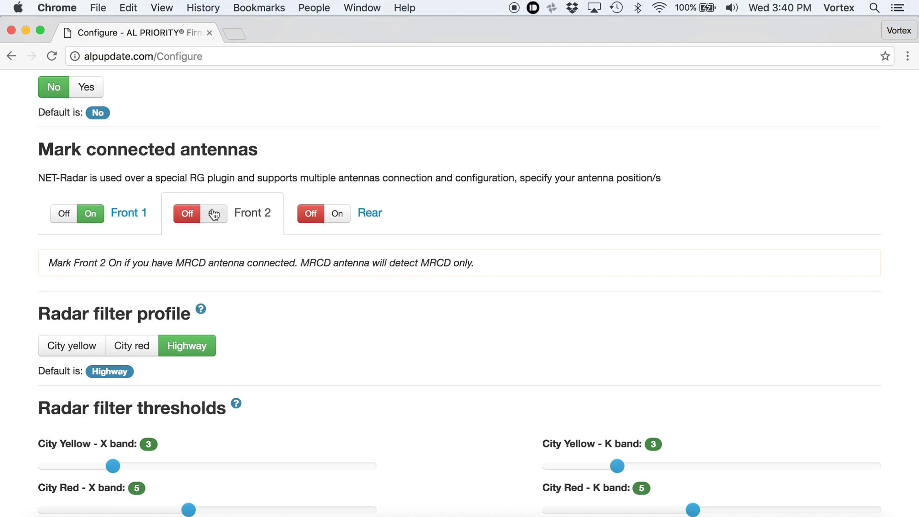
# - For the Front 1 antenna, turn off X band and turn on the K-Traffic filter
pyautogui.click(144, 214)
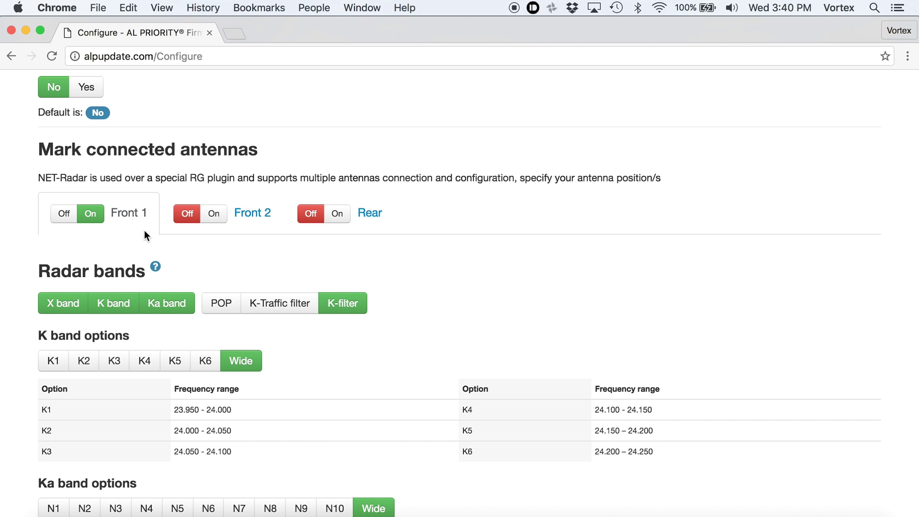
pyautogui.scroll(-3, 144, 234)
pyautogui.click(67, 254)
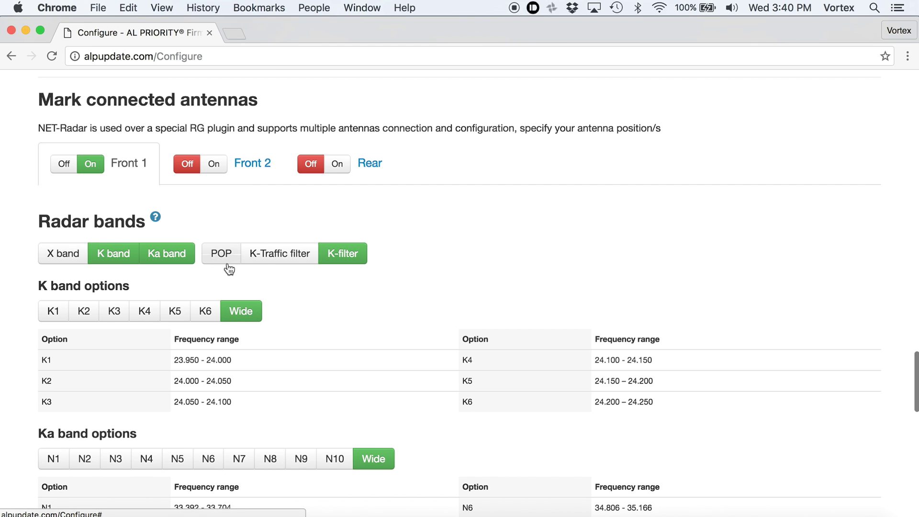
pyautogui.click(277, 261)
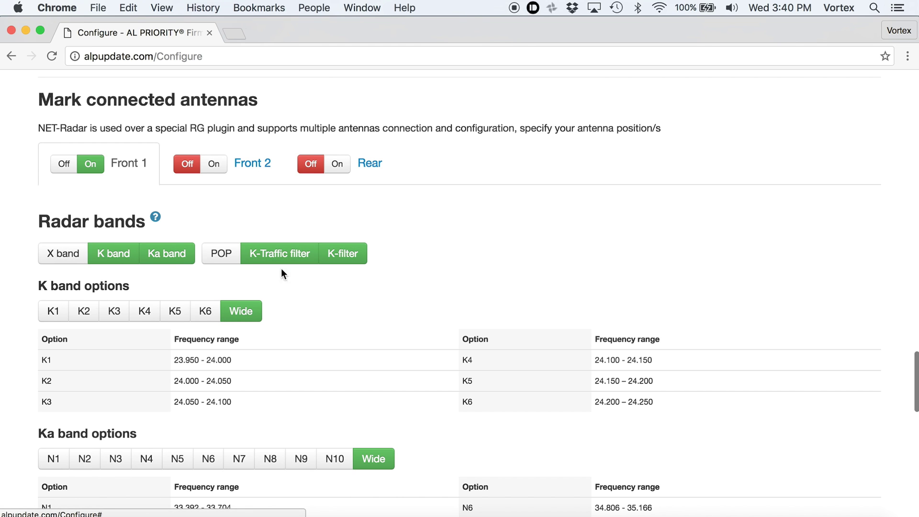
# - Look at the Front 2 and Rear antenna settings and compare the Rear radar bands with those of Front 1
pyautogui.click(252, 163)
pyautogui.click(363, 163)
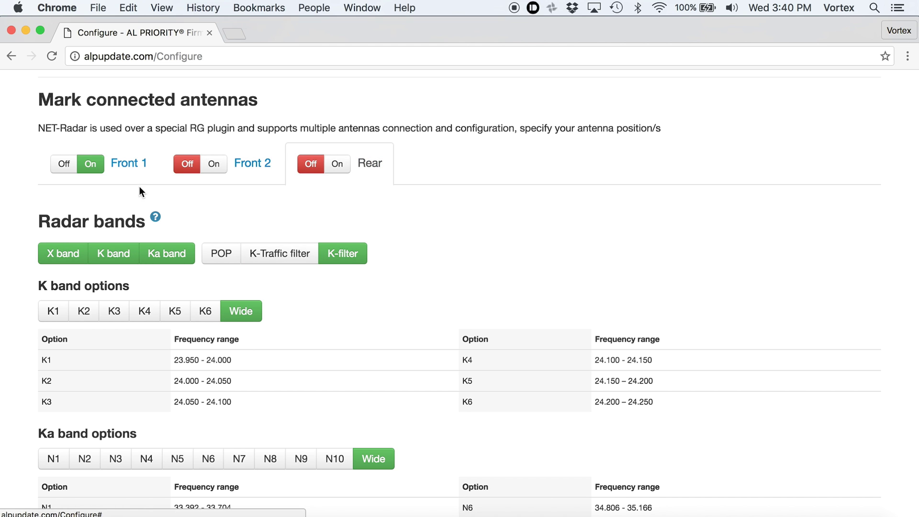
pyautogui.click(130, 164)
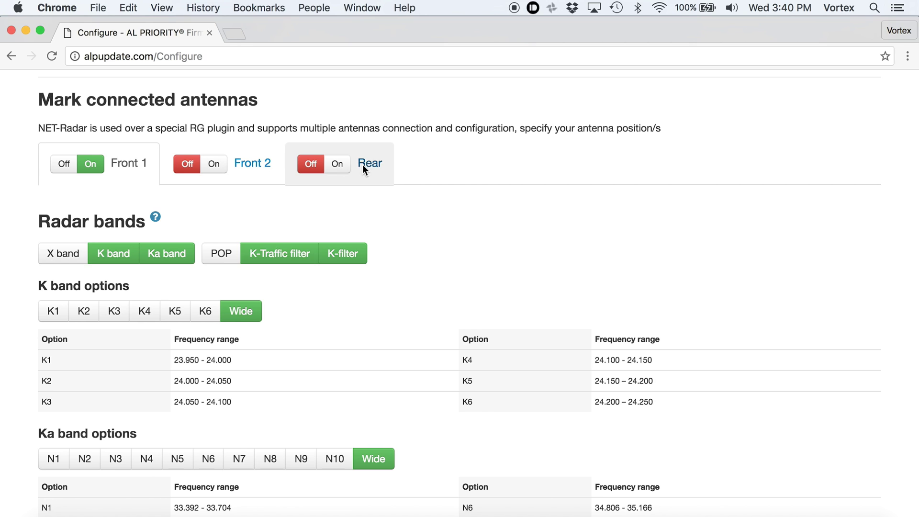
pyautogui.click(363, 166)
pyautogui.click(146, 174)
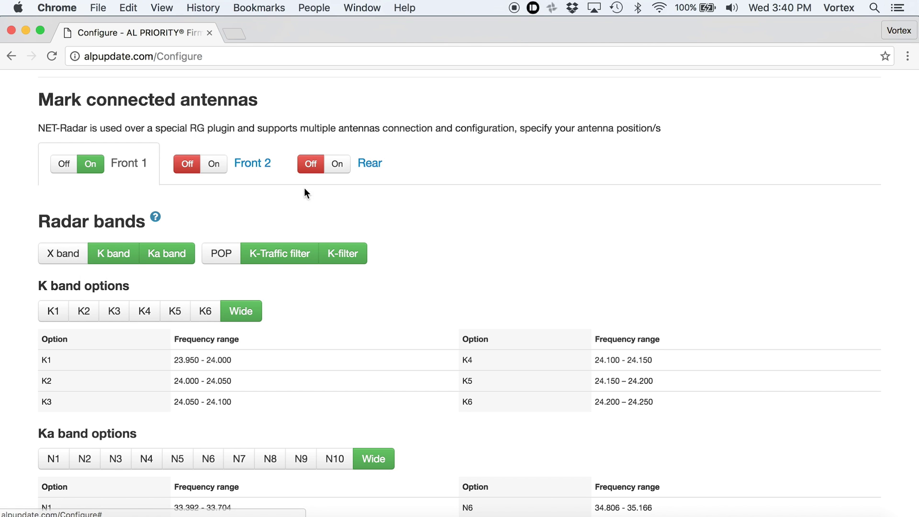
# - Mark the Rear antenna as connected and turn off its X band
pyautogui.click(335, 165)
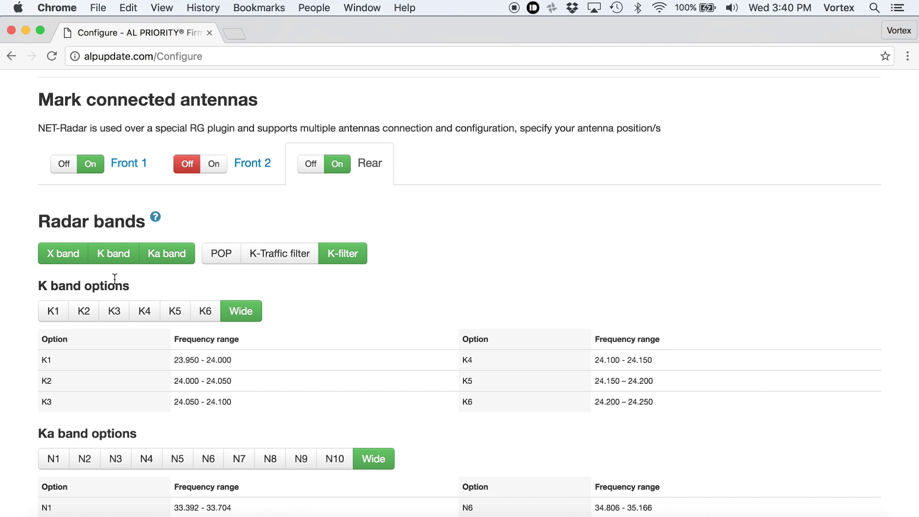
pyautogui.click(58, 257)
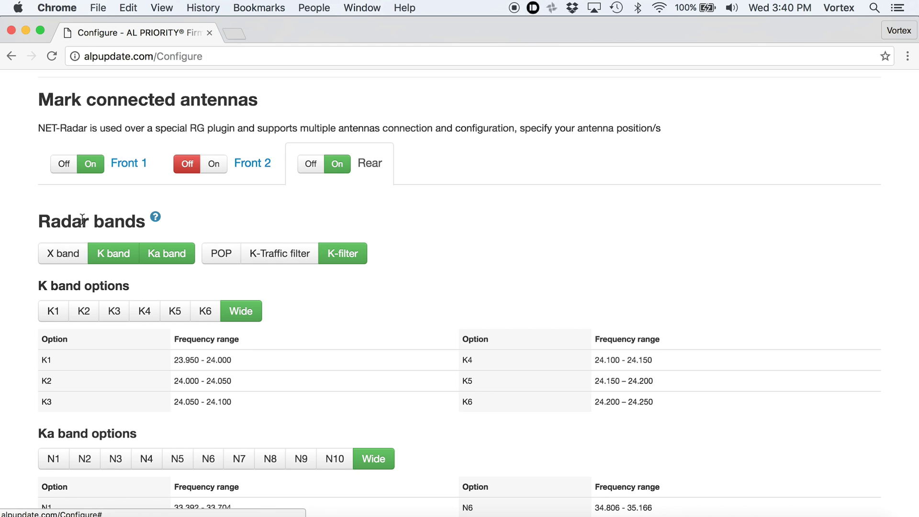
# - Review the radar bands of the Front 1 and Rear antennas and the options available for Front 2, ending on Front 1
pyautogui.click(123, 175)
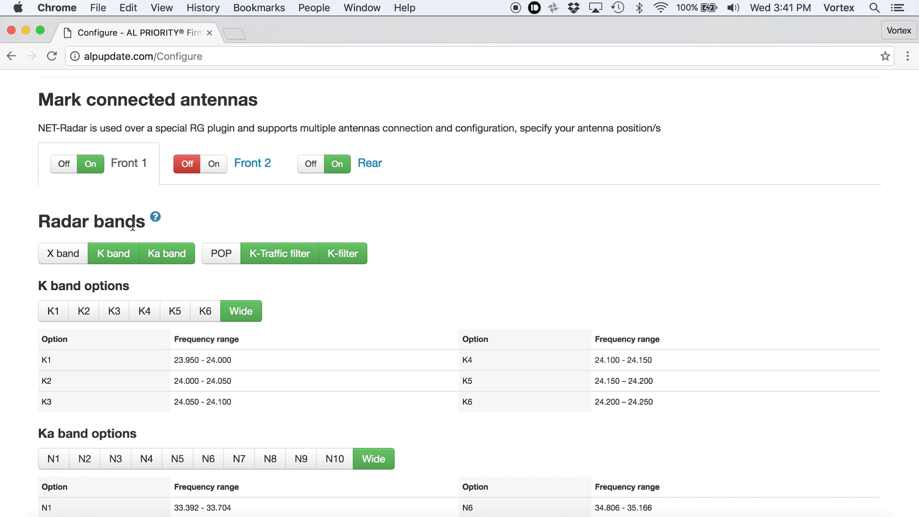
pyautogui.click(378, 165)
pyautogui.scroll(-3, 409, 305)
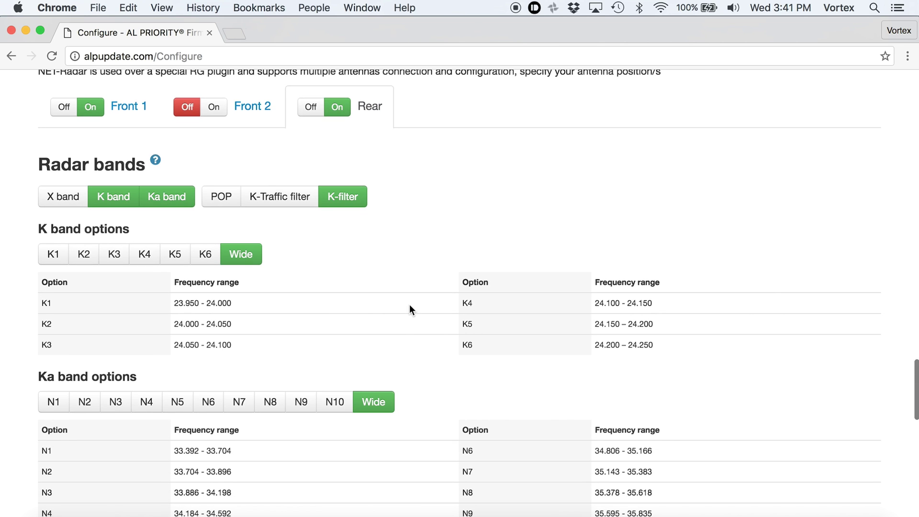
pyautogui.click(128, 111)
pyautogui.scroll(3, 128, 111)
pyautogui.click(232, 161)
pyautogui.scroll(-10, 286, 262)
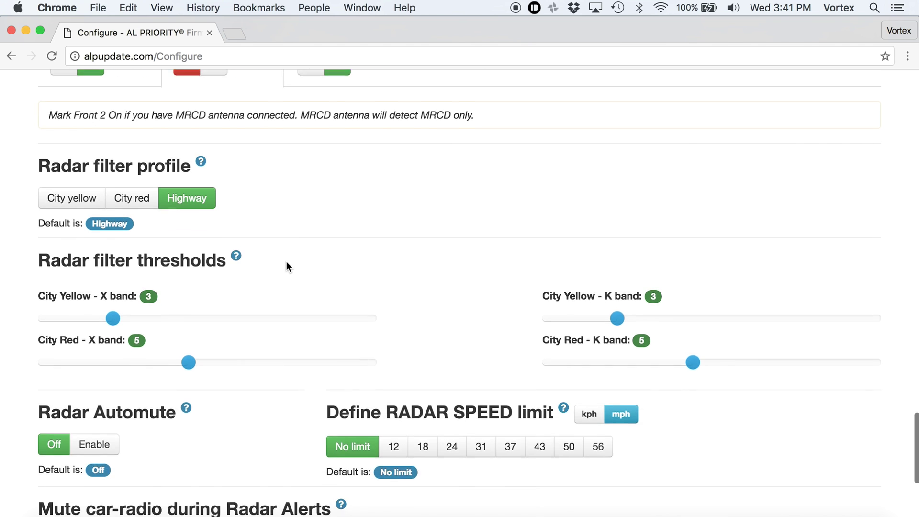
pyautogui.scroll(9, 286, 262)
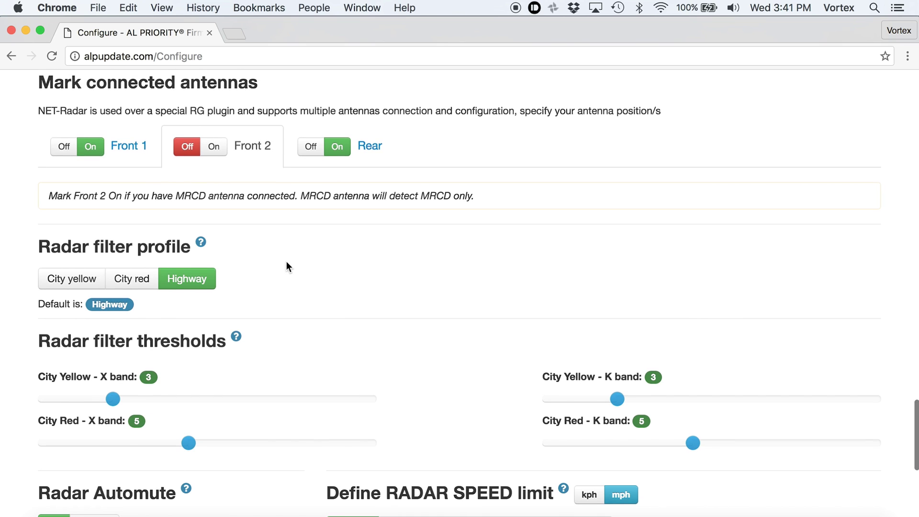
pyautogui.click(134, 146)
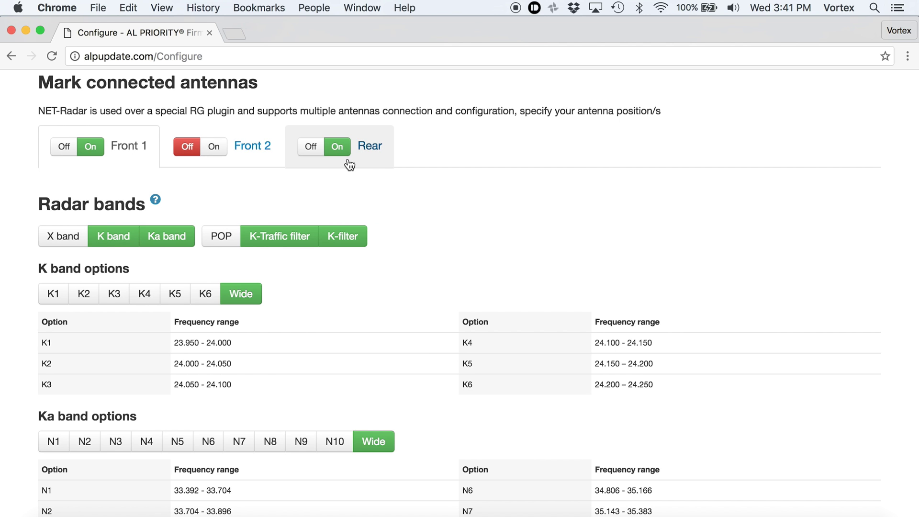
# - Toggle the Front 1 antenna's K-Traffic filter and leave it turned off
pyautogui.scroll(-2, 350, 165)
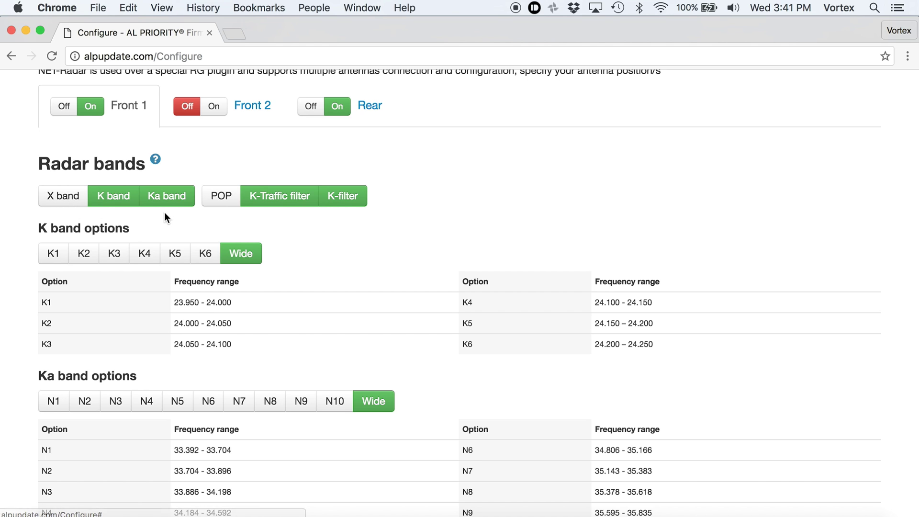
pyautogui.scroll(-1, 214, 216)
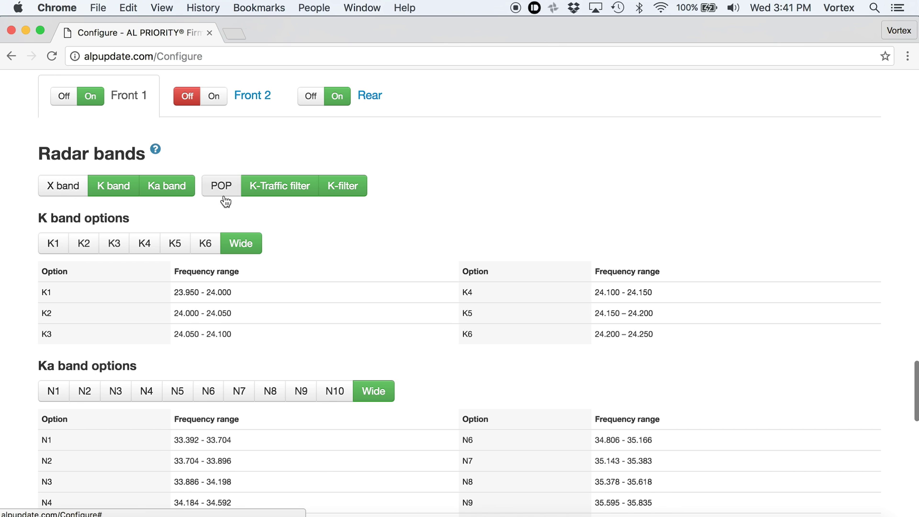
pyautogui.click(277, 191)
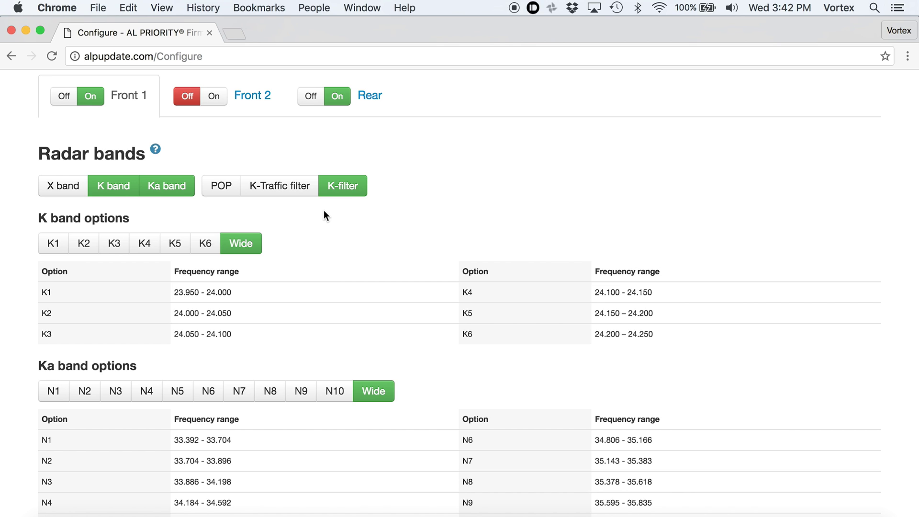
pyautogui.click(290, 196)
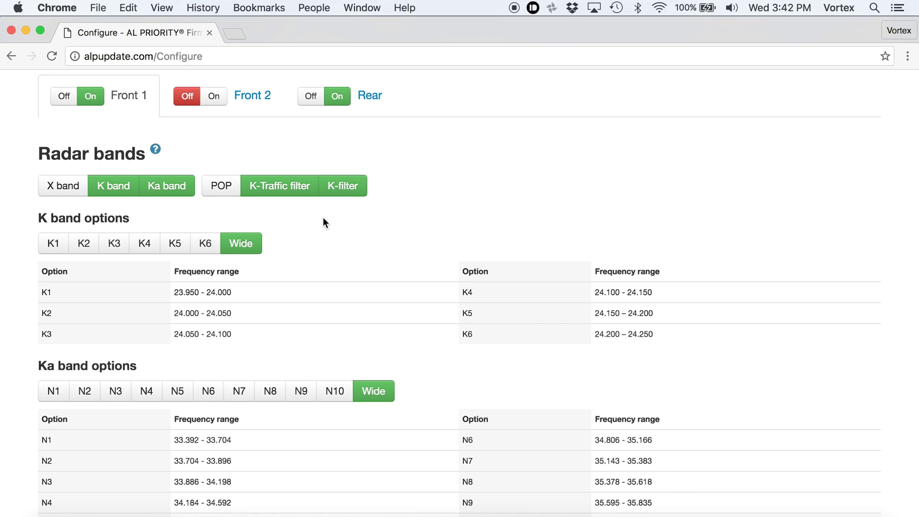
pyautogui.click(279, 196)
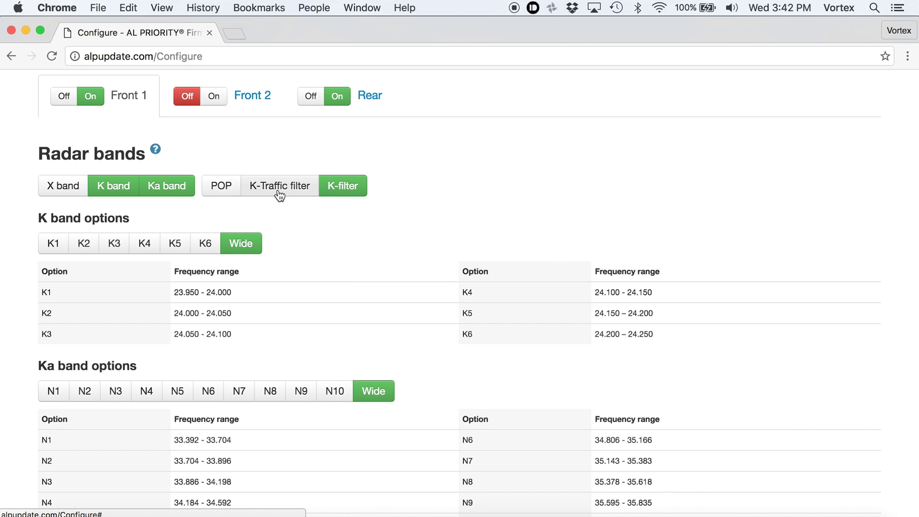
# - Try limiting the Ka band to segments N2, N5, N6 and N8 and return it to Wide
pyautogui.scroll(-3, 303, 217)
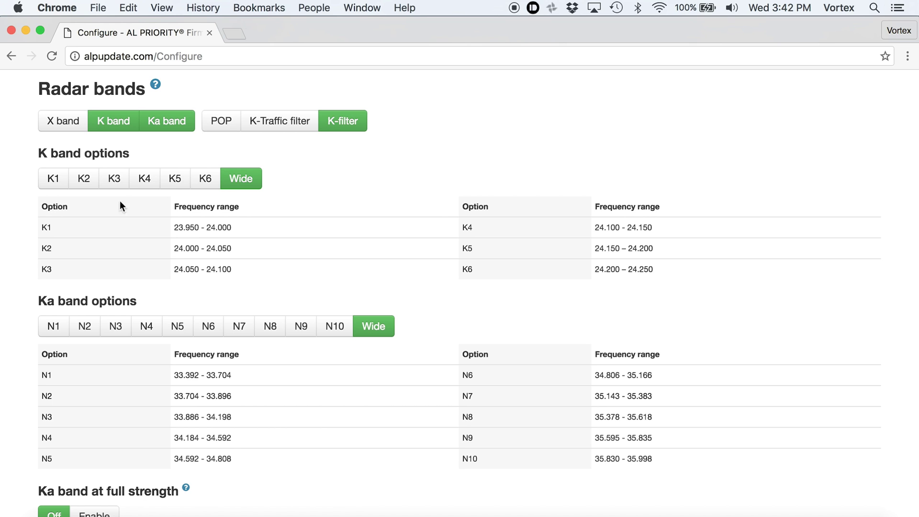
pyautogui.scroll(-5, 152, 201)
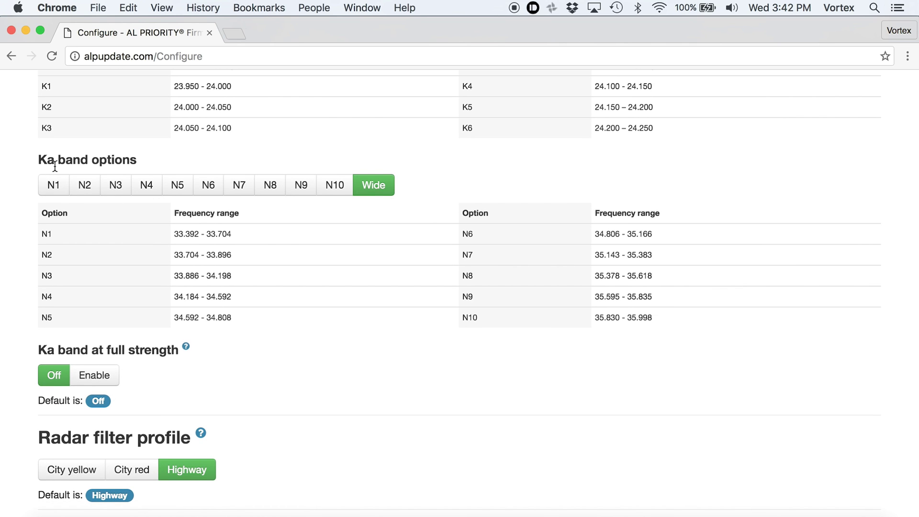
pyautogui.click(84, 187)
pyautogui.click(179, 187)
pyautogui.click(272, 184)
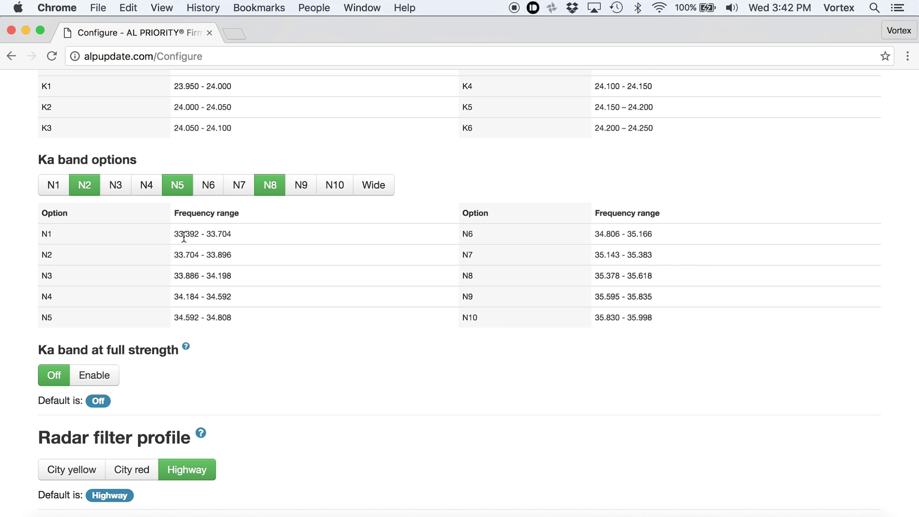
pyautogui.click(205, 190)
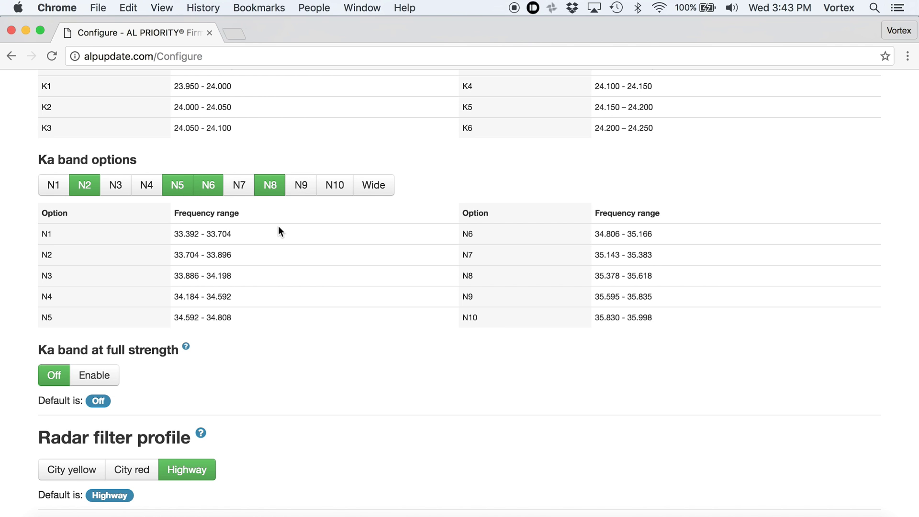
pyautogui.click(386, 189)
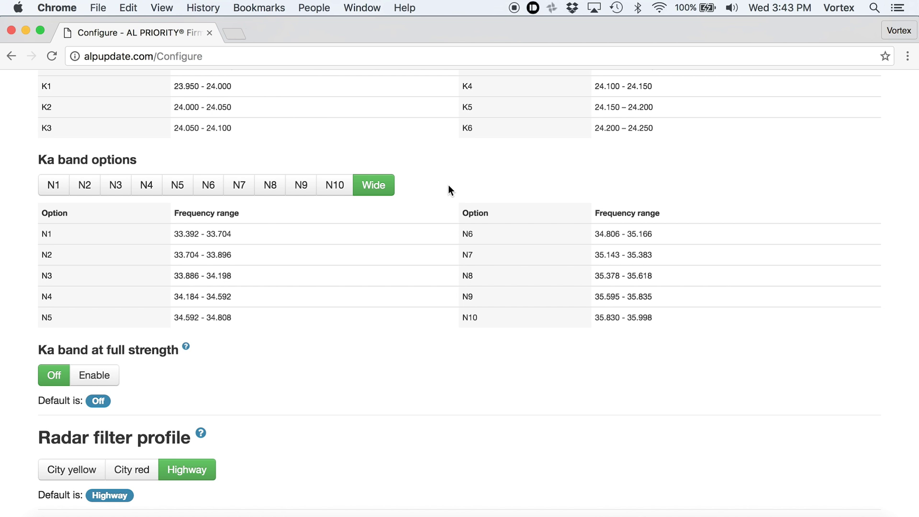
# - Try enabling Ka band at full strength, read its help text and set it back to Off
pyautogui.scroll(-5, 448, 185)
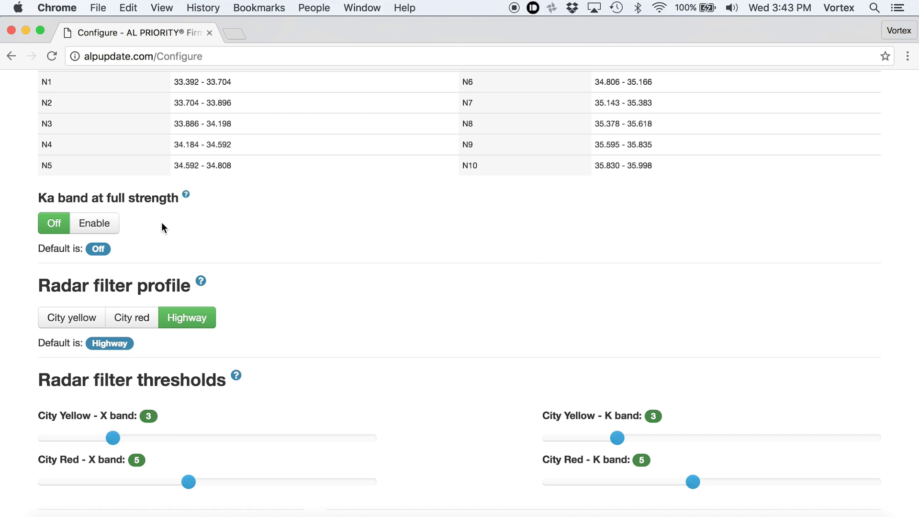
pyautogui.click(110, 227)
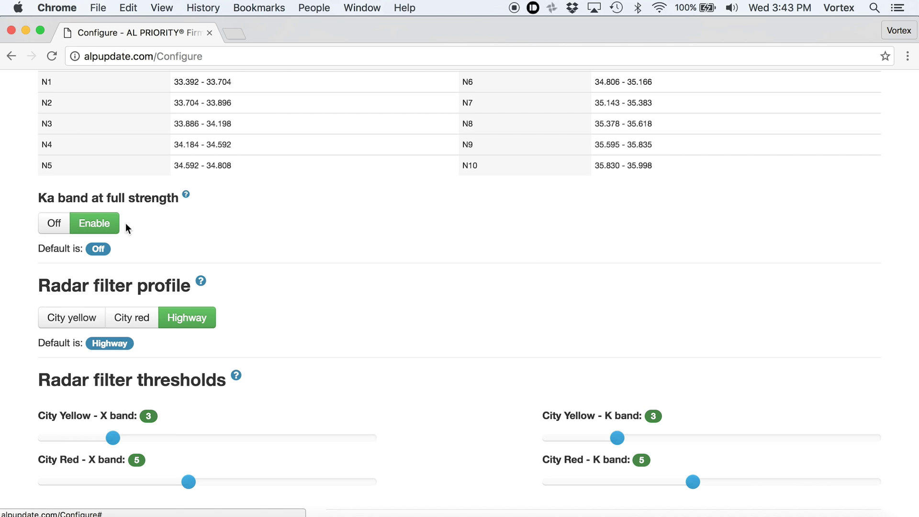
pyautogui.click(186, 198)
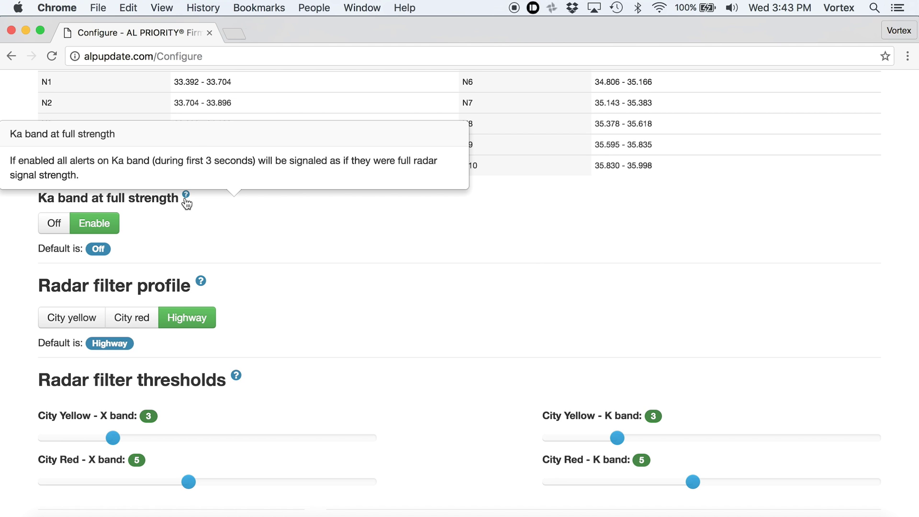
pyautogui.click(53, 229)
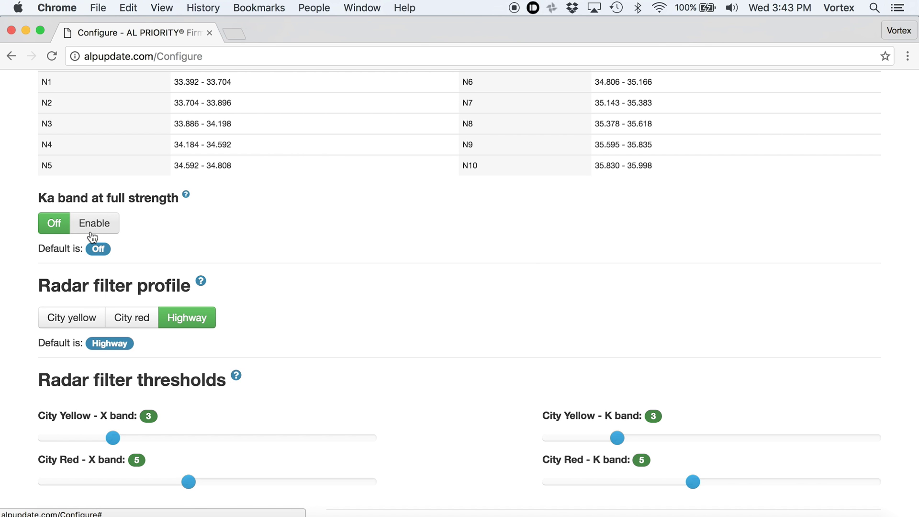
# - Try the City yellow and City red radar filter profiles and settle on City yellow
pyautogui.scroll(-3, 264, 219)
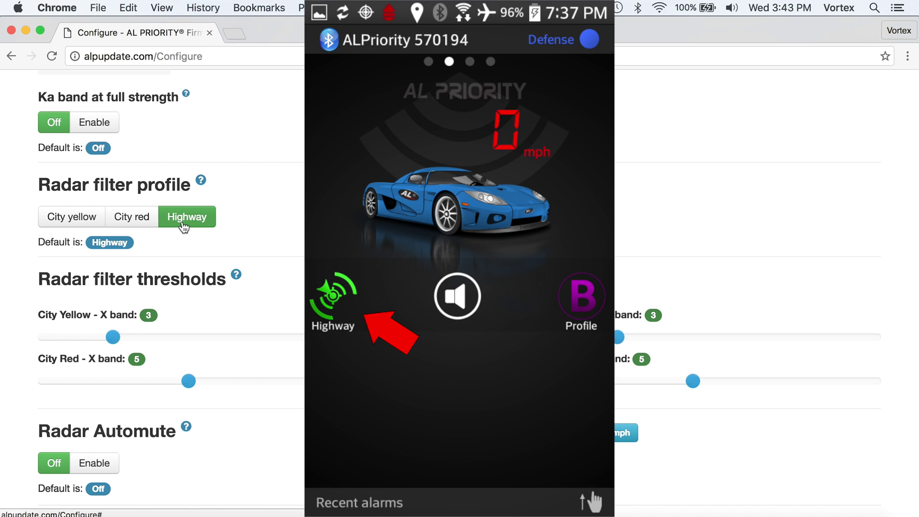
pyautogui.click(72, 220)
pyautogui.click(123, 222)
pyautogui.click(80, 223)
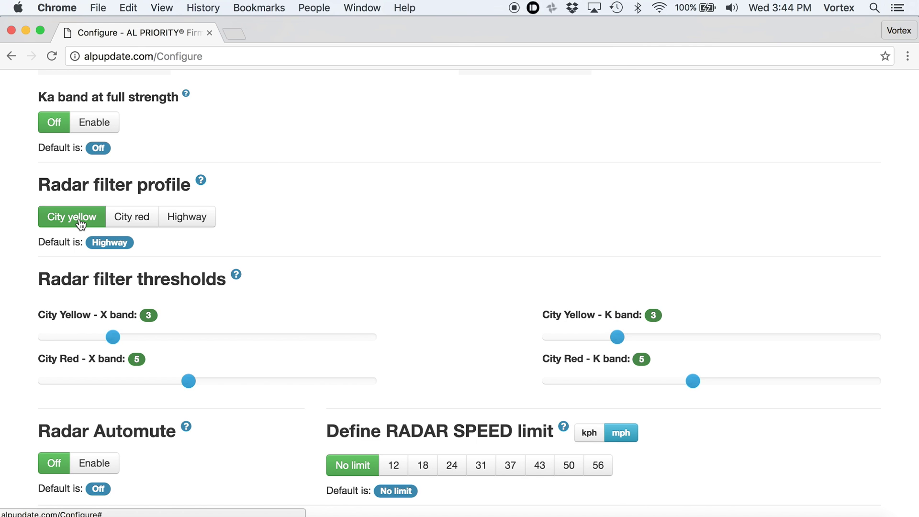
pyautogui.scroll(-2, 80, 223)
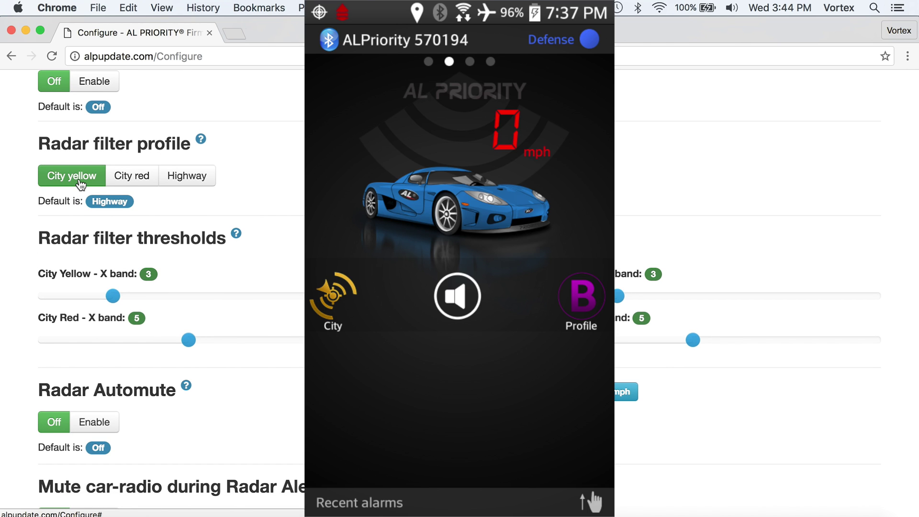
pyautogui.click(128, 185)
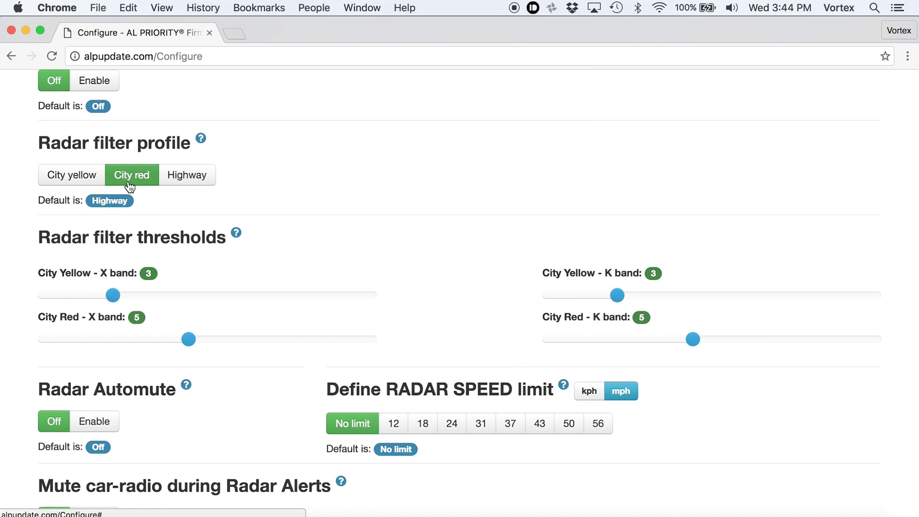
pyautogui.scroll(-1, 133, 183)
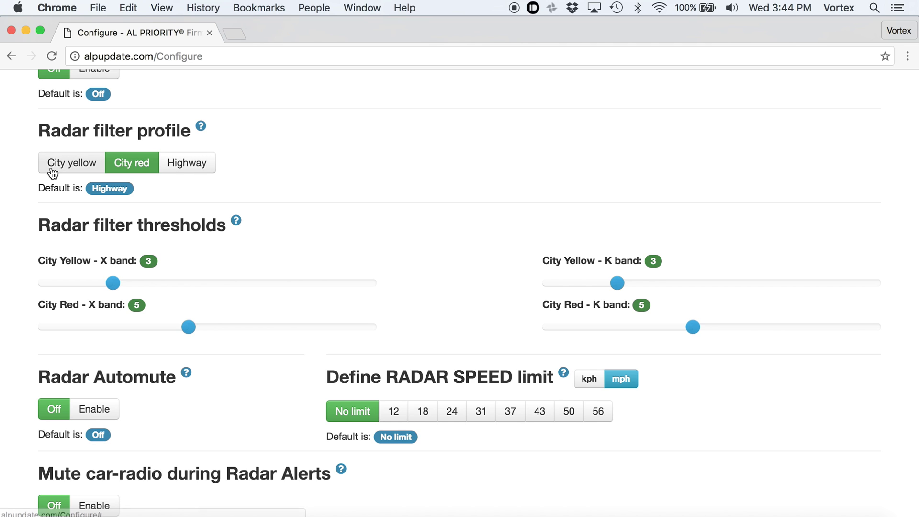
pyautogui.click(83, 167)
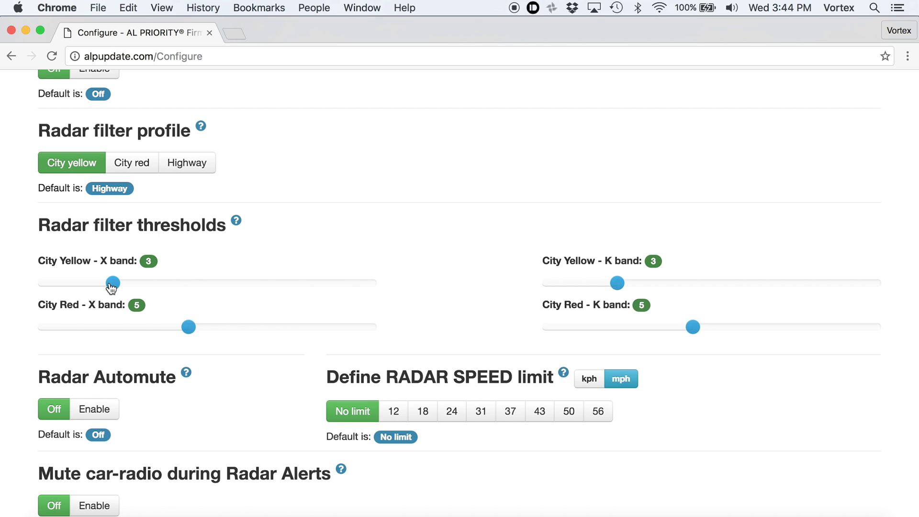
# - Try raising the City Yellow X band threshold to 9 and up to its maximum, and return it to 3
pyautogui.moveTo(113, 286)
pyautogui.mouseDown()
pyautogui.moveTo(39, 286)
pyautogui.moveTo(389, 290)
pyautogui.moveTo(298, 300)
pyautogui.moveTo(110, 291)
pyautogui.mouseUp()
pyautogui.moveTo(113, 283); pyautogui.dragTo(322, 281)
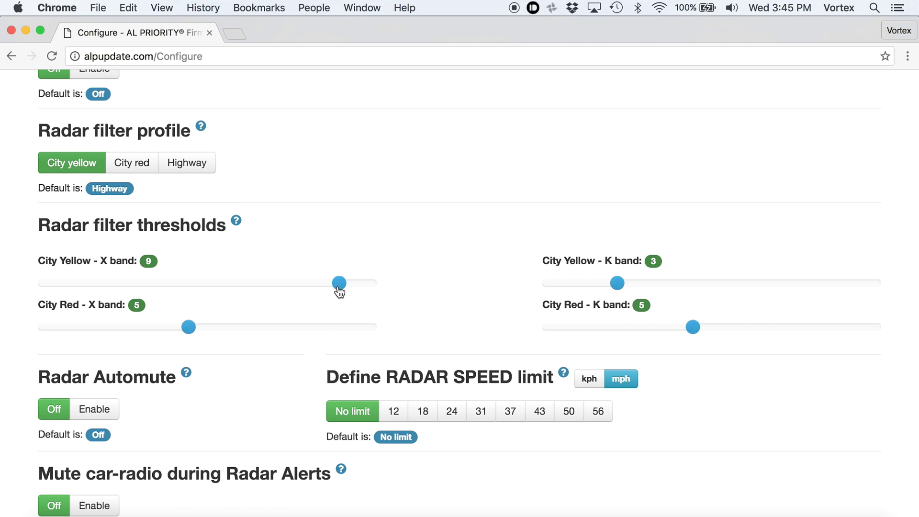
pyautogui.moveTo(339, 285); pyautogui.dragTo(376, 286)
pyautogui.moveTo(374, 286); pyautogui.dragTo(158, 287)
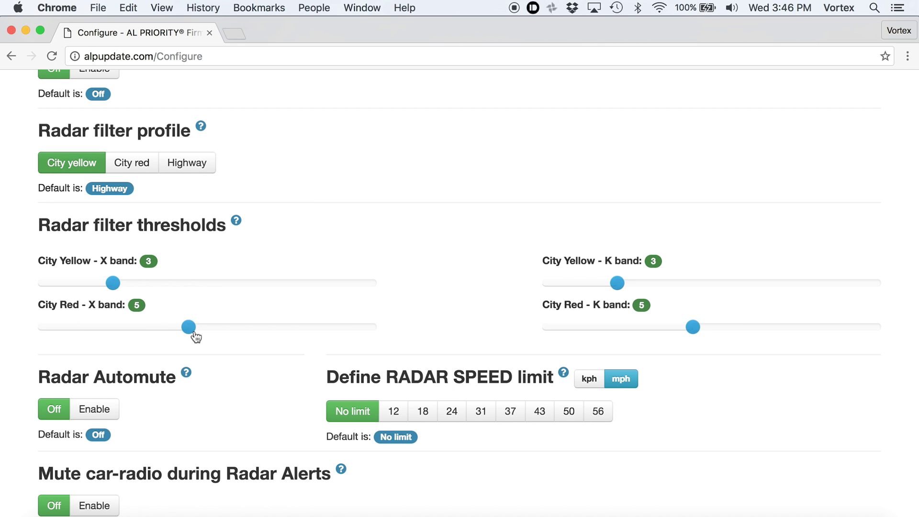
# - Read the Radar Automute help text, try enabling the option and set it back to Off
pyautogui.scroll(-4, 195, 336)
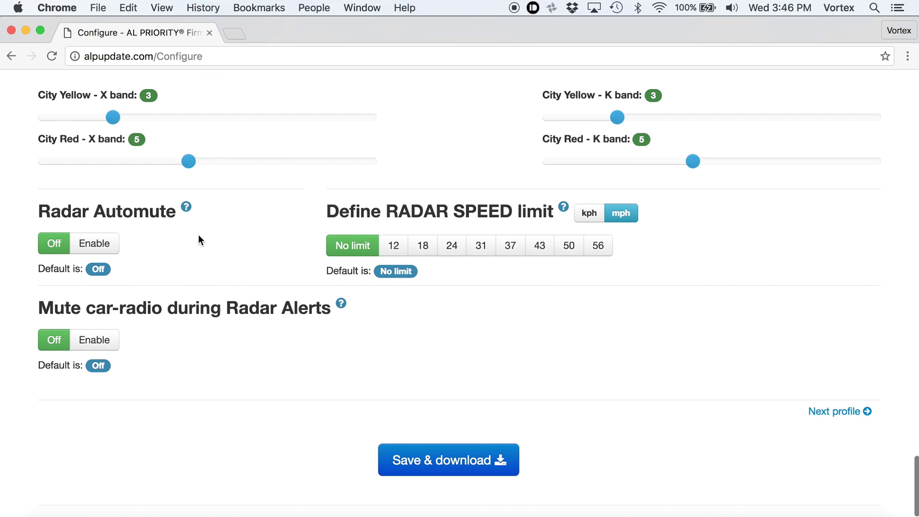
pyautogui.moveTo(185, 209)
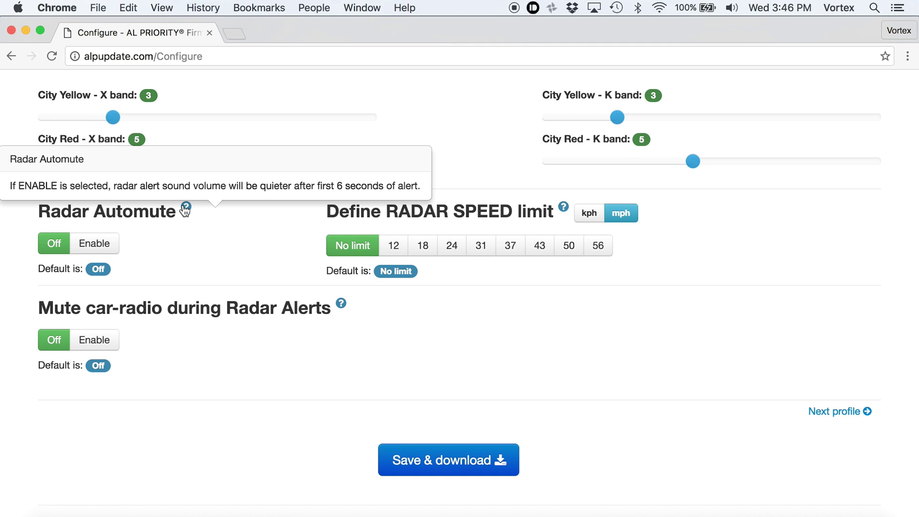
pyautogui.click(101, 243)
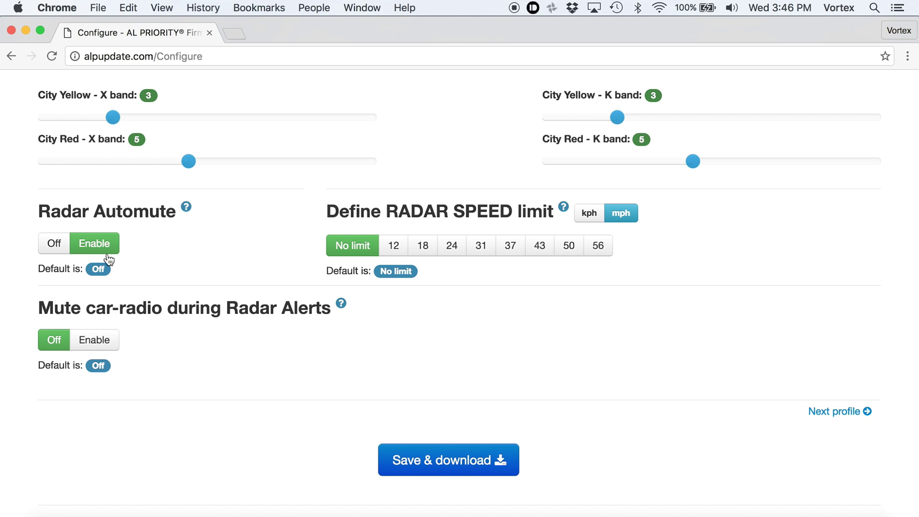
pyautogui.click(54, 243)
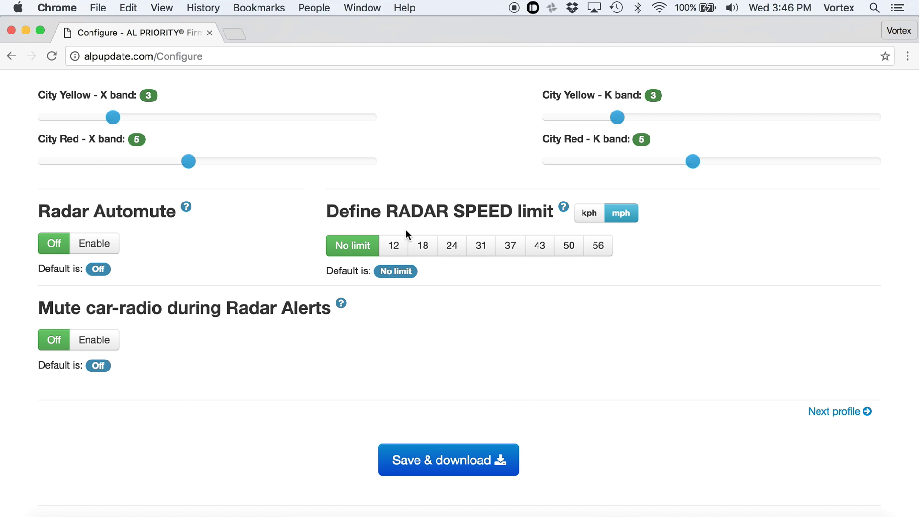
# - Set the radar speed limit to 24 mph, reading its help text and trying 12 mph and the kph units along the way
pyautogui.click(394, 245)
pyautogui.click(564, 208)
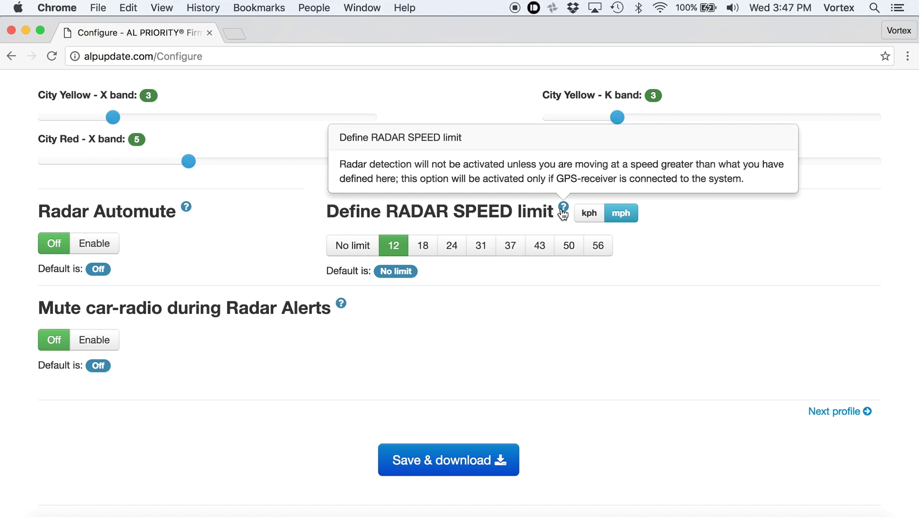
pyautogui.click(443, 253)
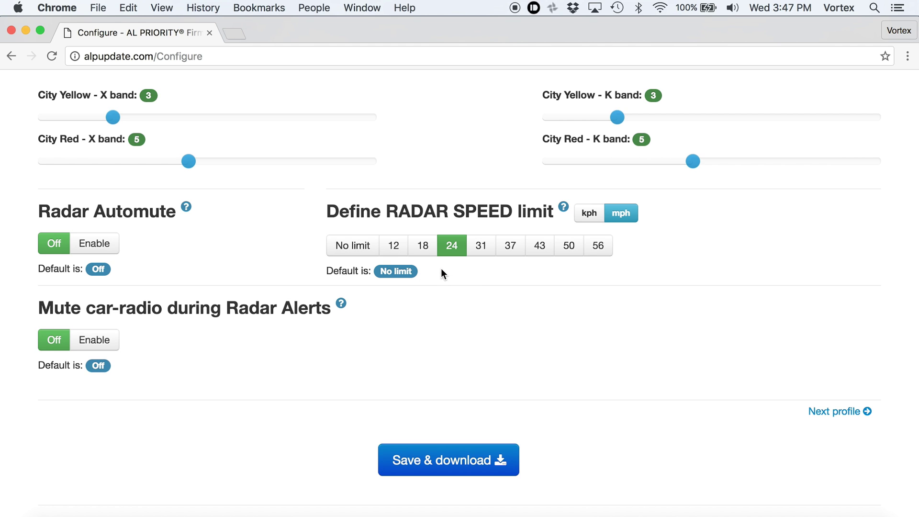
pyautogui.click(592, 217)
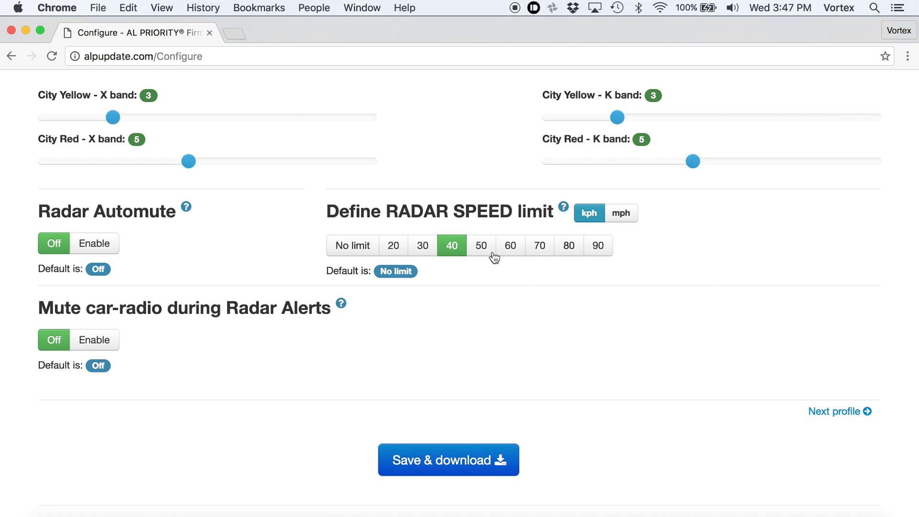
pyautogui.click(622, 214)
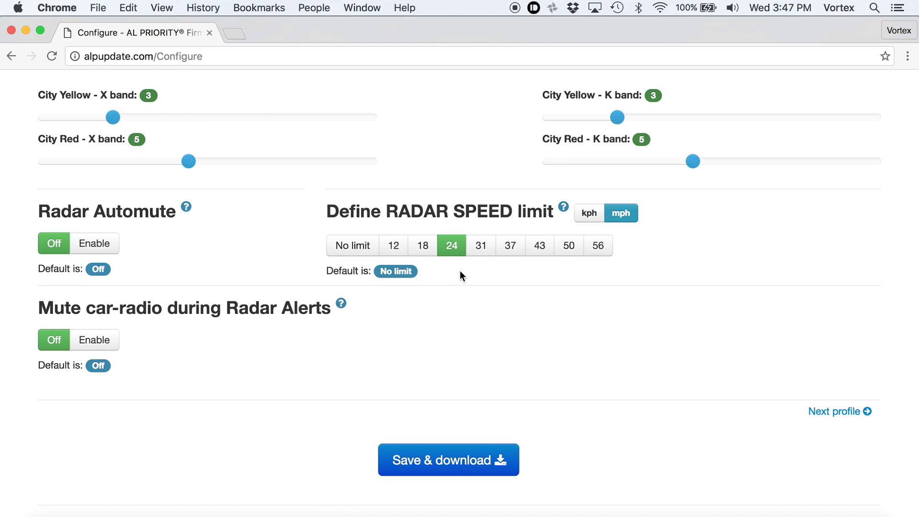
# - Read the help text for muting the car radio during radar alerts, try enabling it and set it back to Off
pyautogui.scroll(-1, 436, 289)
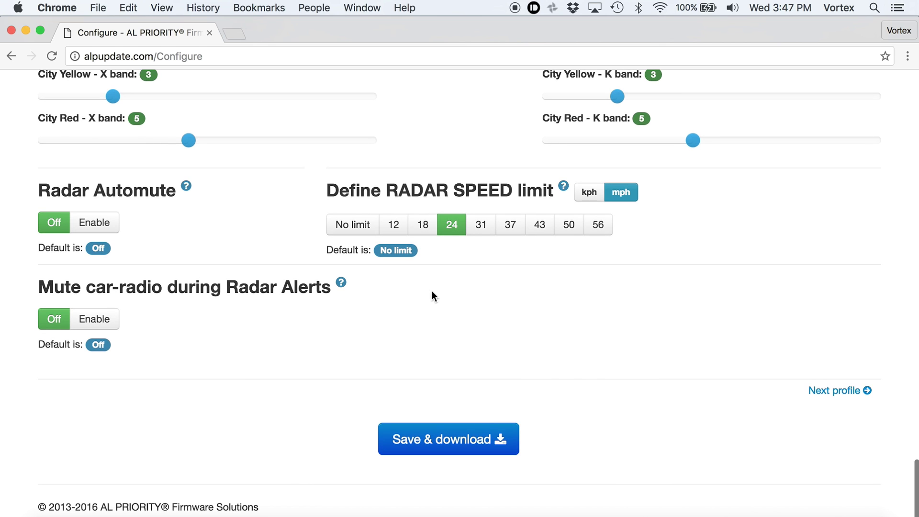
pyautogui.moveTo(342, 285)
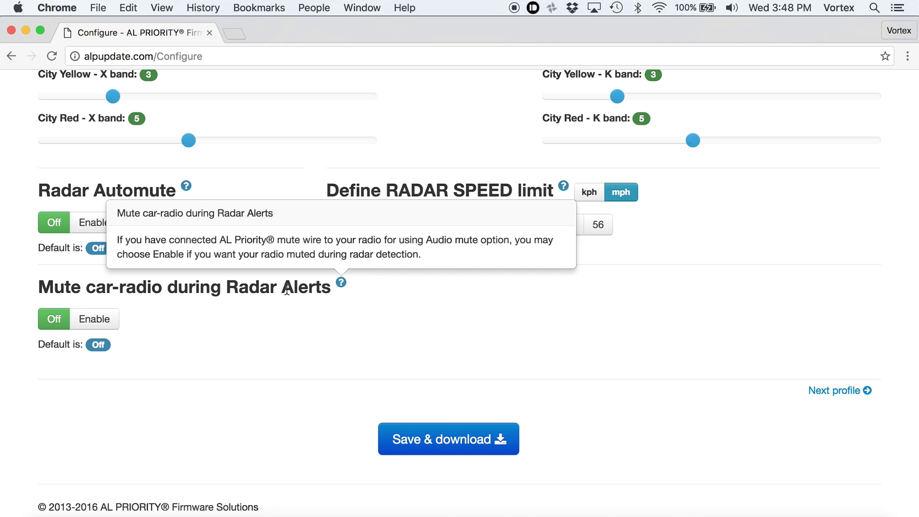
pyautogui.click(104, 320)
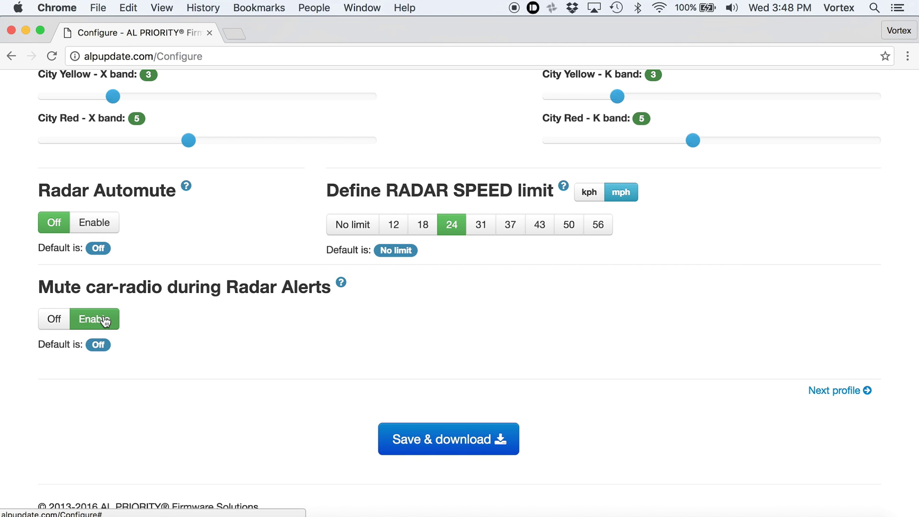
pyautogui.click(56, 319)
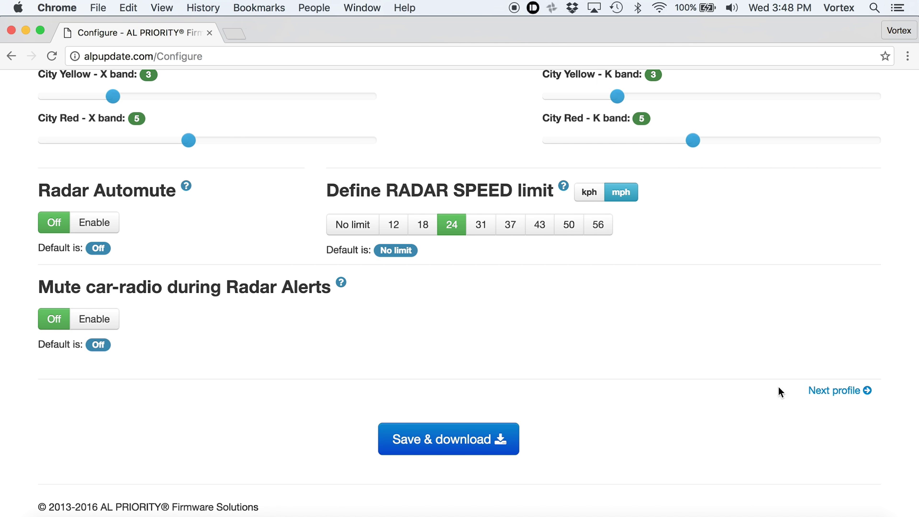
# - Look through Profiles B and C and return to Profile A
pyautogui.click(821, 393)
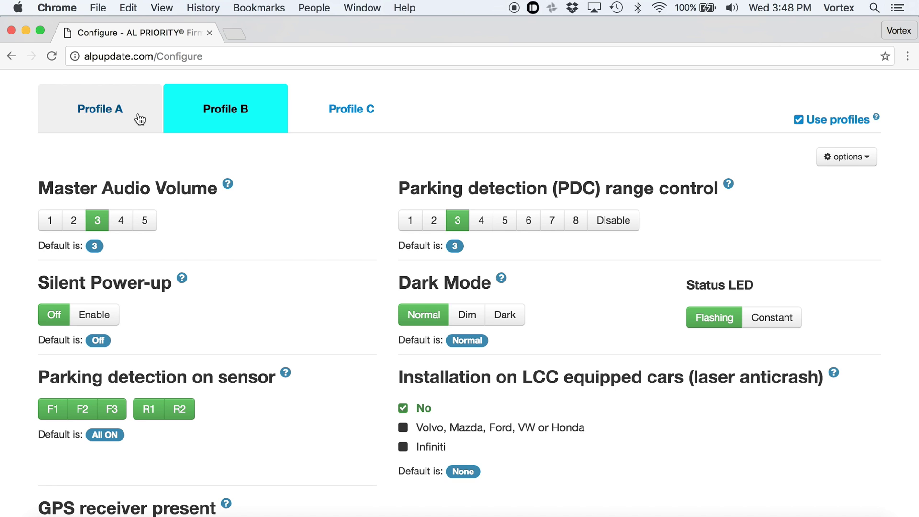
pyautogui.click(111, 120)
pyautogui.click(182, 112)
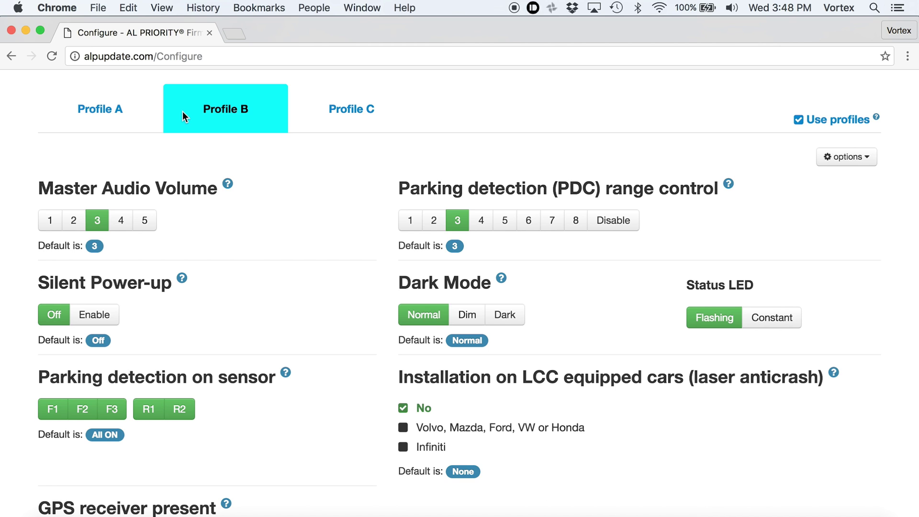
pyautogui.click(329, 115)
pyautogui.click(208, 114)
pyautogui.click(115, 114)
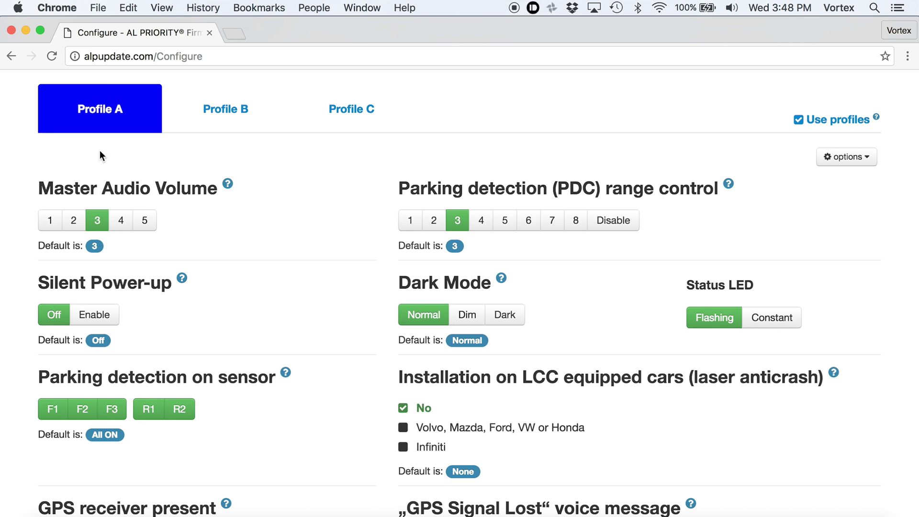
# - In Profile A, set Master Audio Volume to 5, enable Silent Power-up, choose Dim mode with Constant status LED, and disable PDC range control
pyautogui.click(143, 221)
pyautogui.click(95, 315)
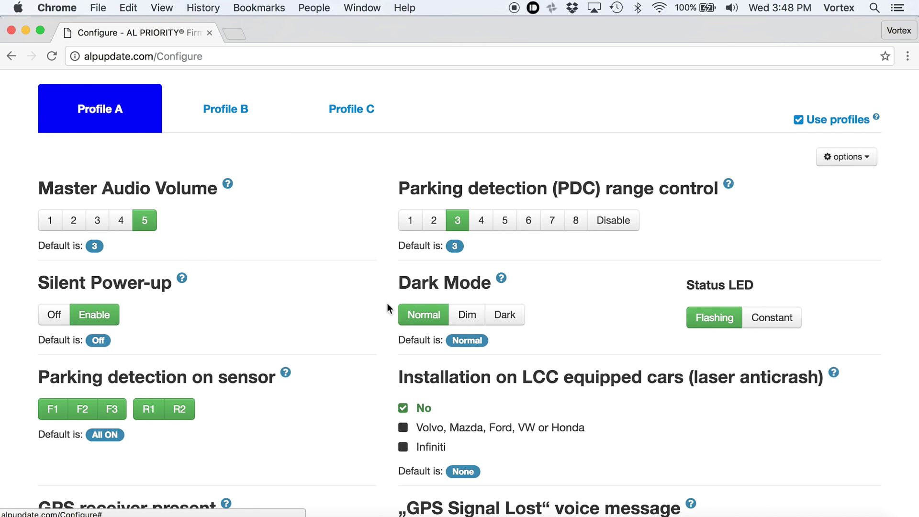
pyautogui.click(466, 314)
pyautogui.click(770, 320)
pyautogui.click(619, 227)
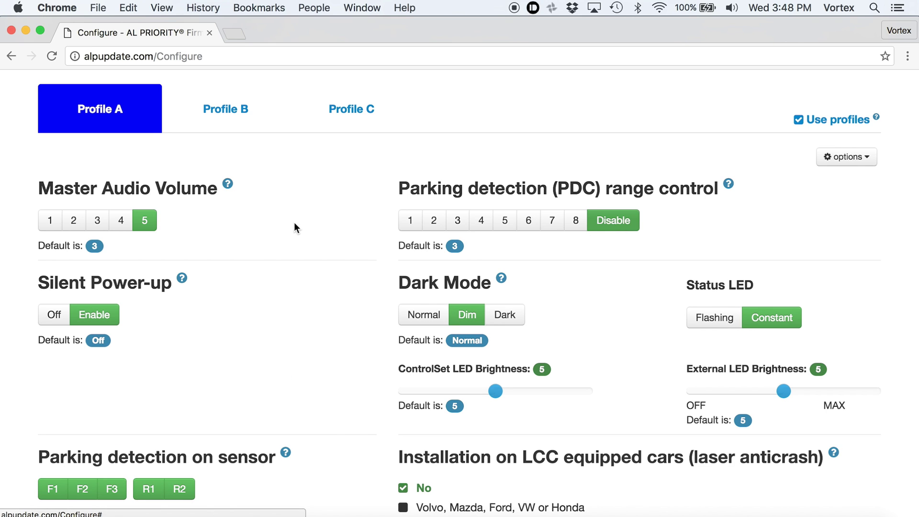
# - Copy Profile A's settings into Profile B, comparing the two profiles before and after the copy
pyautogui.click(237, 112)
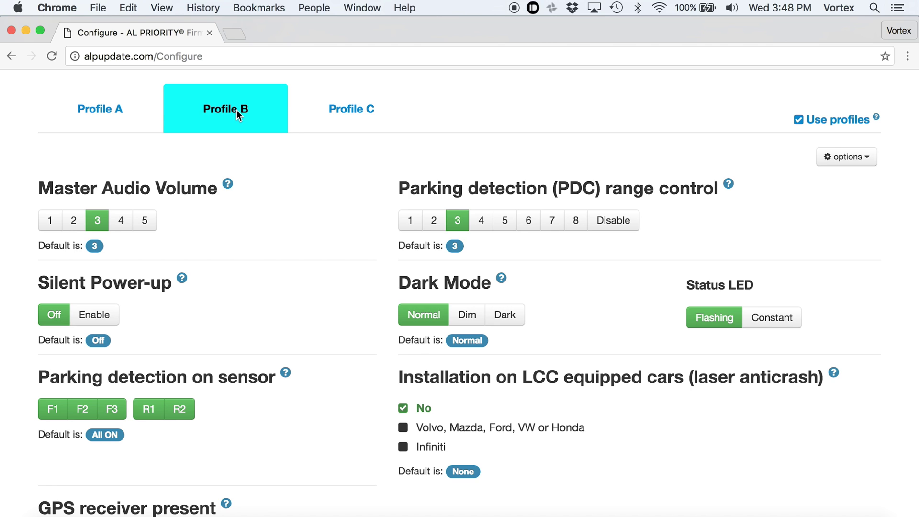
pyautogui.click(118, 112)
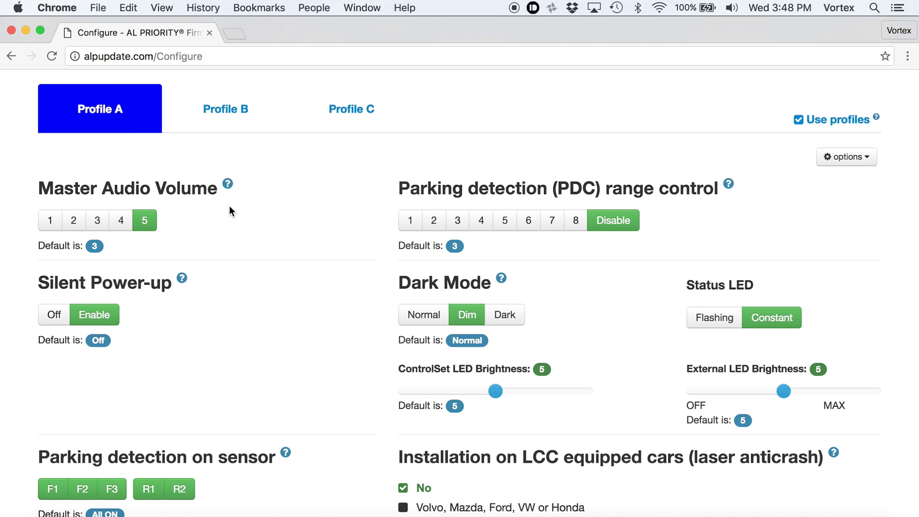
pyautogui.click(226, 110)
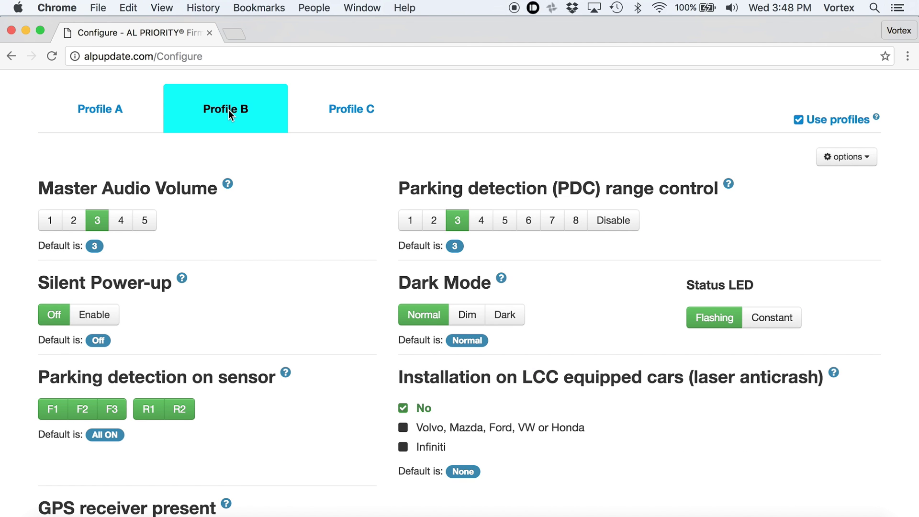
pyautogui.click(861, 164)
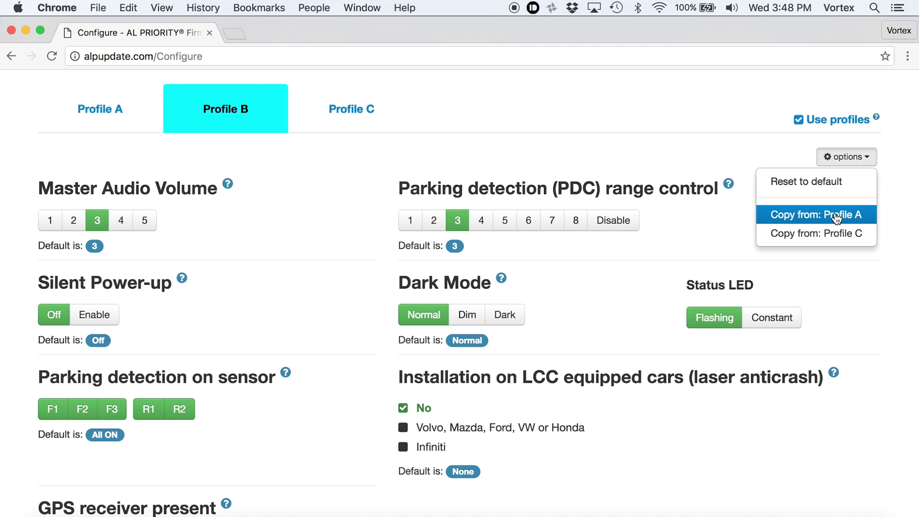
pyautogui.click(812, 219)
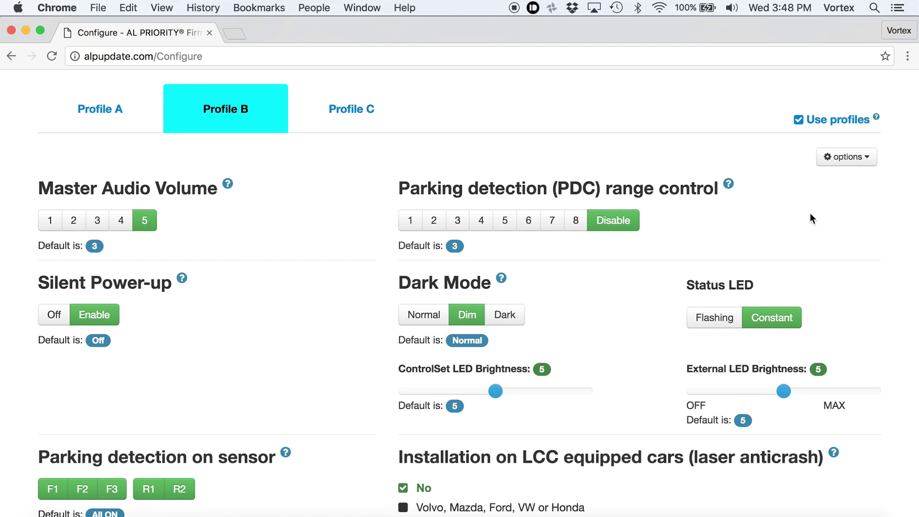
pyautogui.click(145, 115)
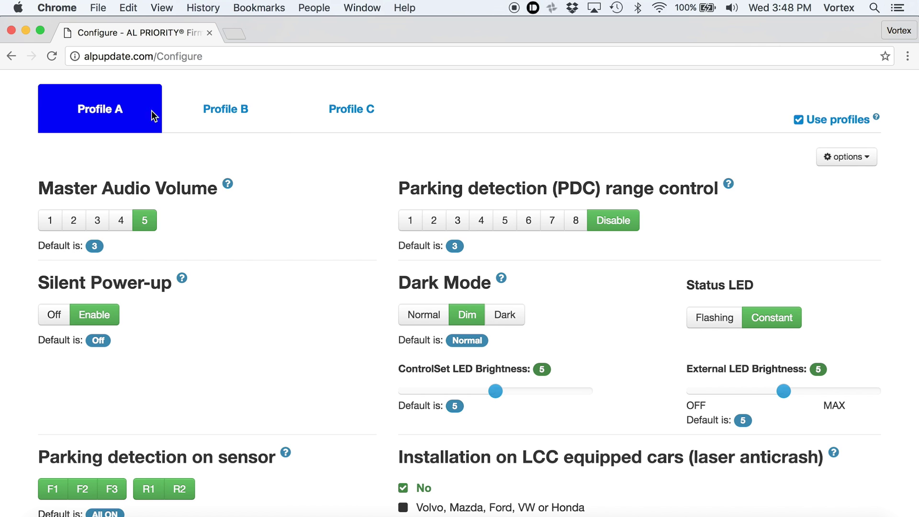
pyautogui.click(196, 115)
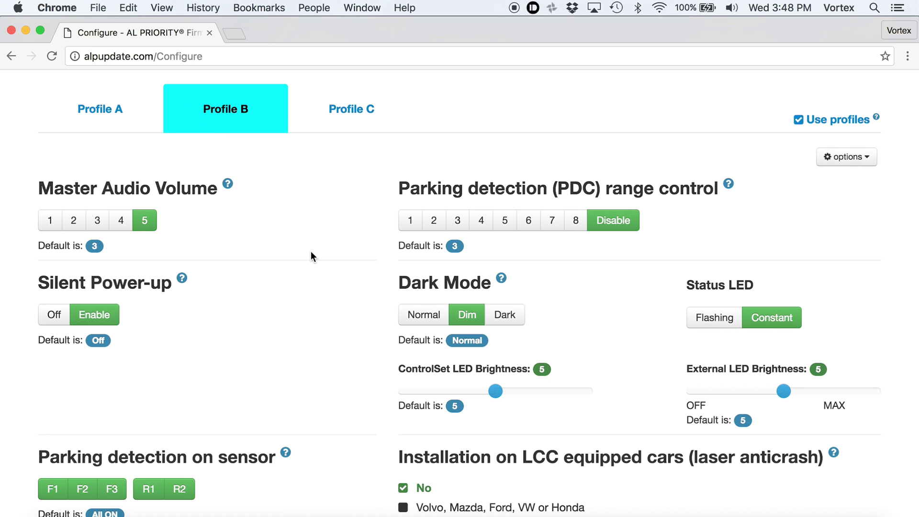
# - Try Profile B's LID Time at Unlimited and 3, and return it to 4
pyautogui.scroll(-20, 311, 251)
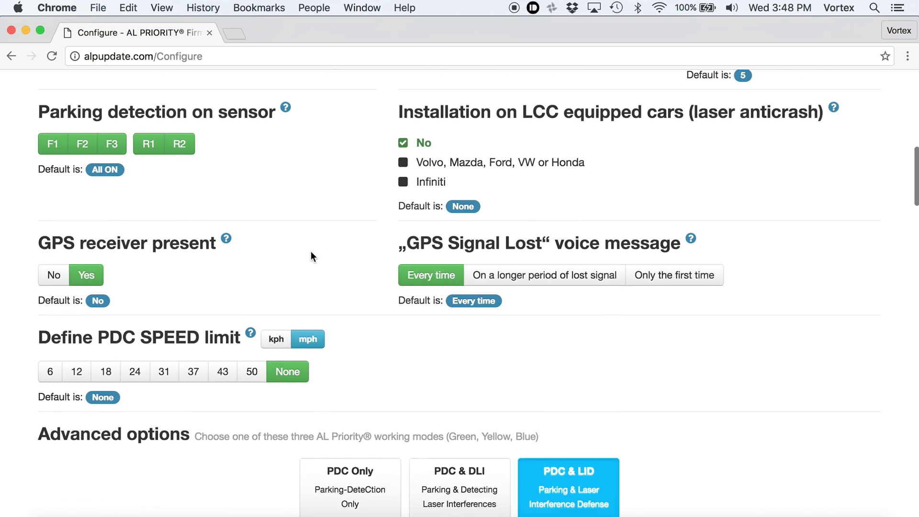
pyautogui.scroll(-2, 311, 252)
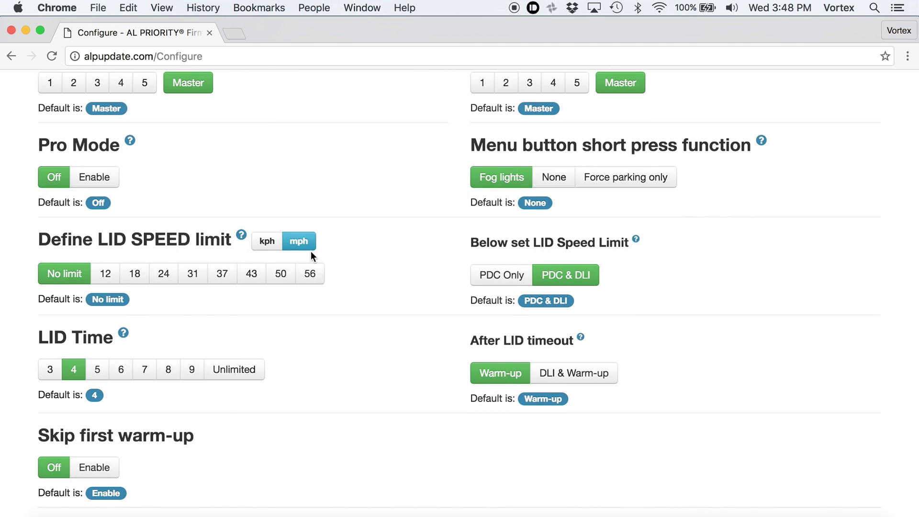
pyautogui.scroll(1, 311, 251)
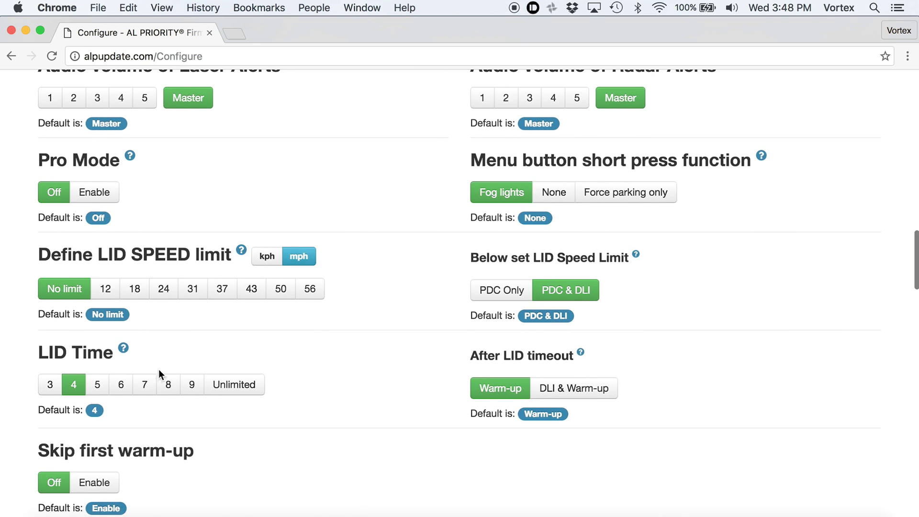
pyautogui.click(234, 385)
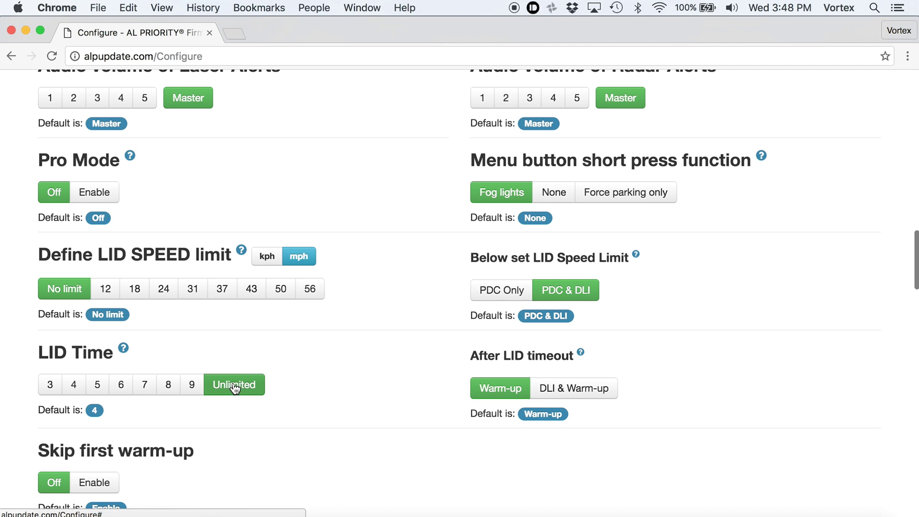
pyautogui.click(55, 387)
pyautogui.click(74, 388)
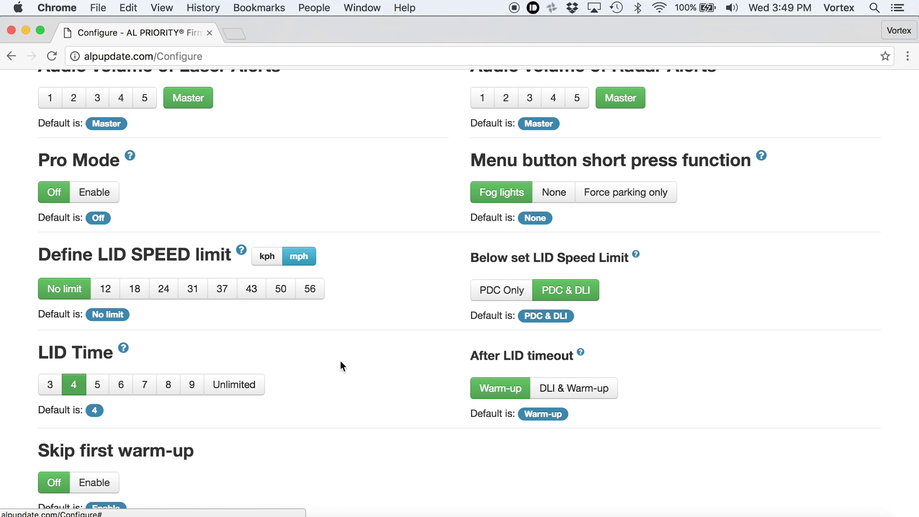
# - Review Profile B's radar settings, try enabling the K-Traffic filter for the Front 1 antenna and turn it off again
pyautogui.scroll(-8, 387, 390)
pyautogui.scroll(-20, 387, 387)
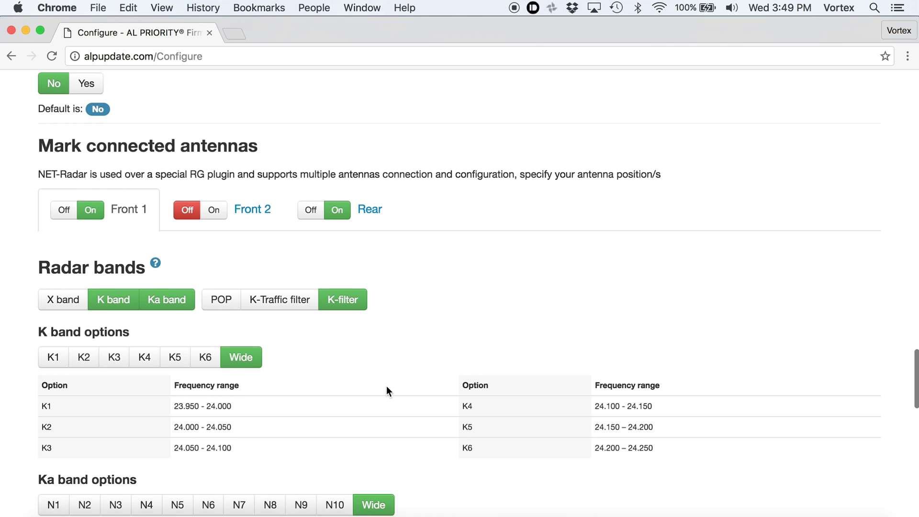
pyautogui.scroll(-7, 386, 387)
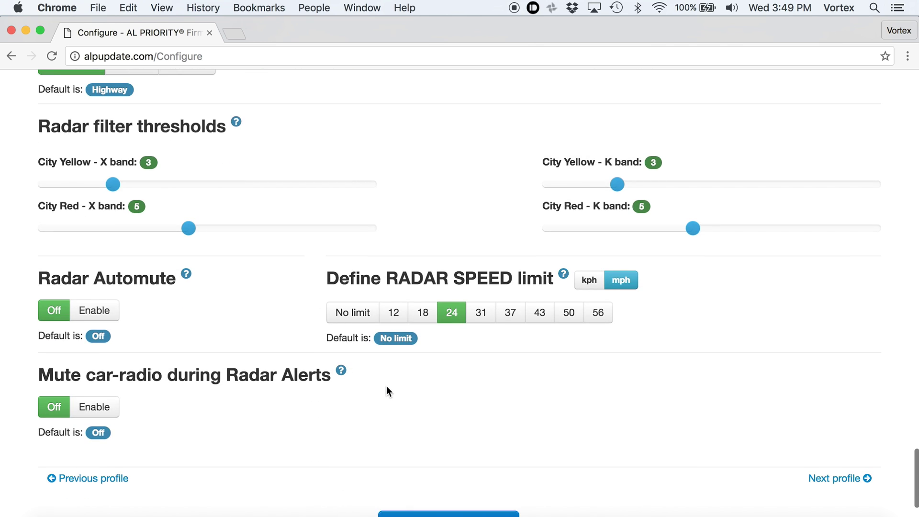
pyautogui.scroll(10, 386, 387)
pyautogui.scroll(6, 386, 391)
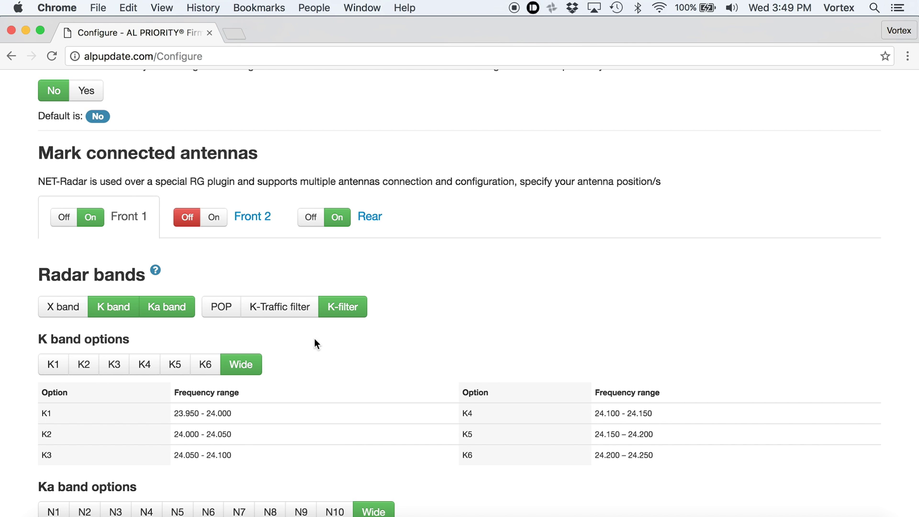
pyautogui.click(297, 316)
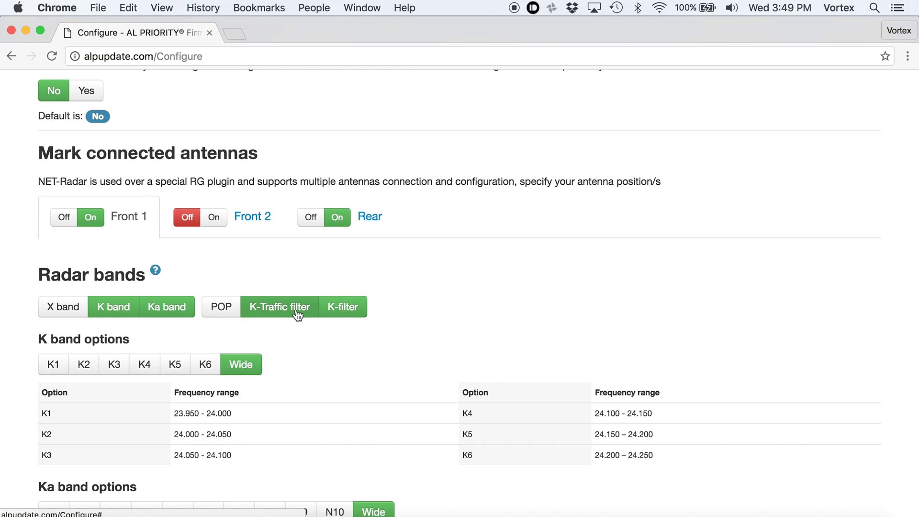
pyautogui.click(297, 316)
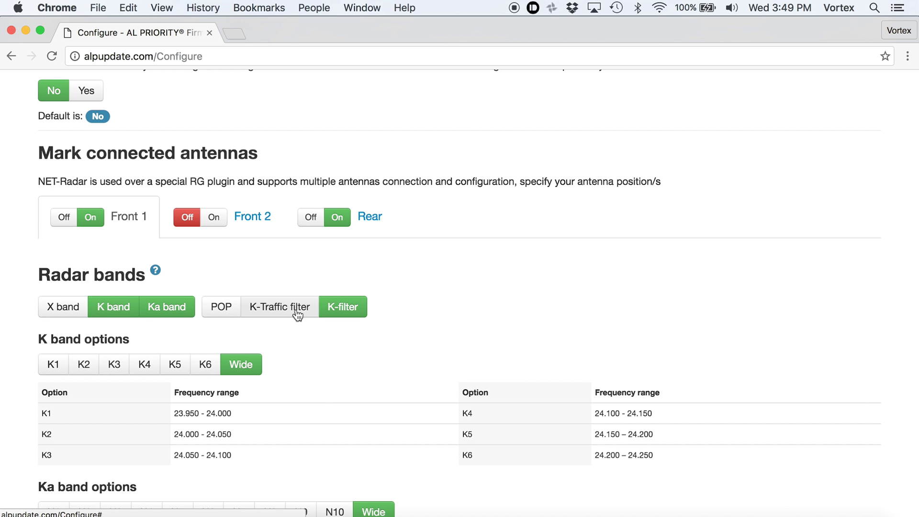
pyautogui.scroll(20, 390, 260)
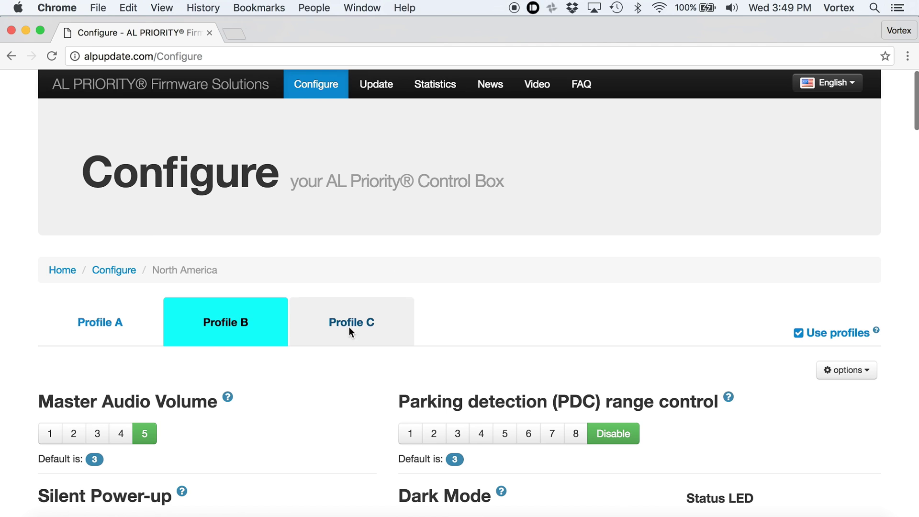
# - Open Profile C and copy Profile B's settings into it
pyautogui.click(349, 326)
pyautogui.click(837, 371)
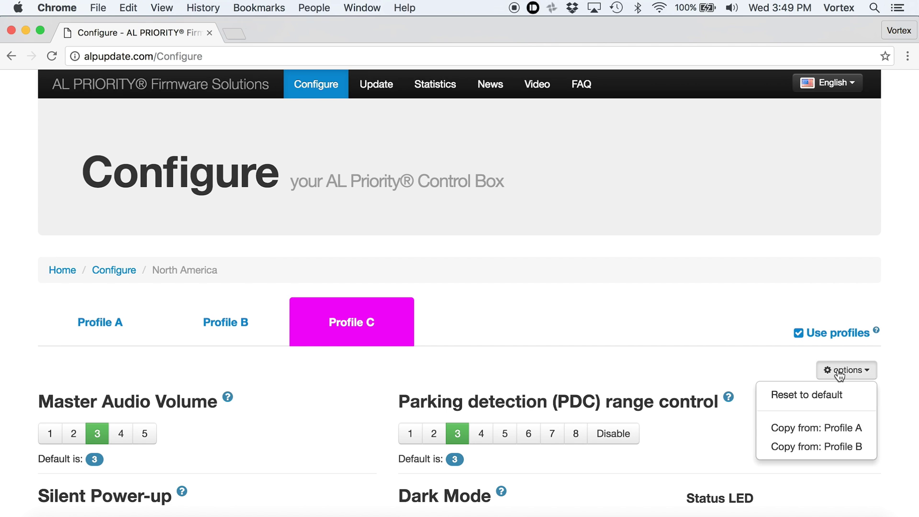
pyautogui.click(814, 445)
# - Set Profile C's parking detection (PDC) range control to 8, 7, 5, 3 and 2 in turn, ending at 1
pyautogui.click(575, 436)
pyautogui.click(552, 436)
pyautogui.click(505, 435)
pyautogui.click(458, 435)
pyautogui.click(432, 436)
pyautogui.click(410, 434)
# - Save the finished configuration of all profiles and download the resulting CONFIG file
pyautogui.scroll(-20, 528, 359)
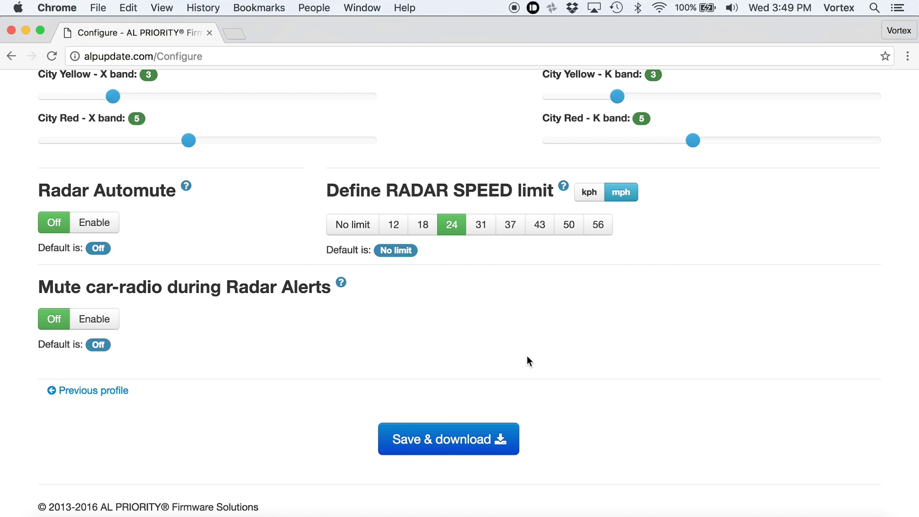
pyautogui.click(437, 439)
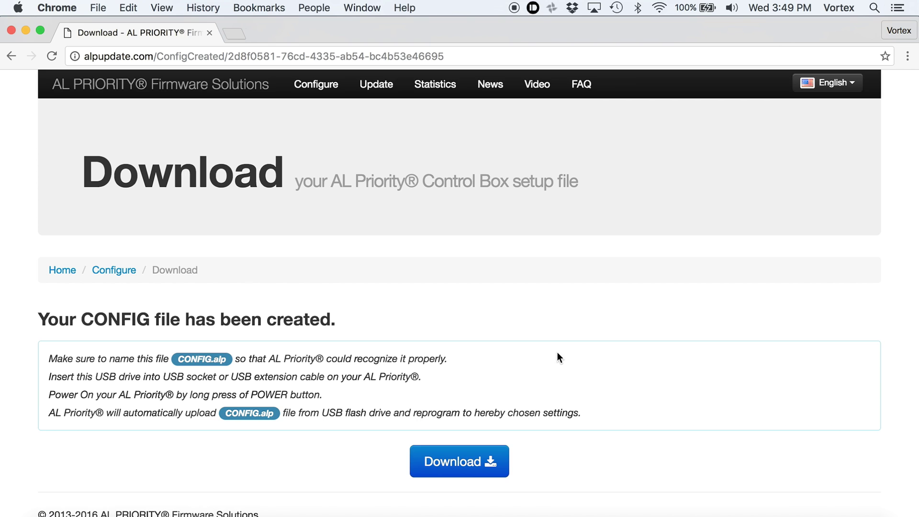
pyautogui.scroll(-1, 558, 353)
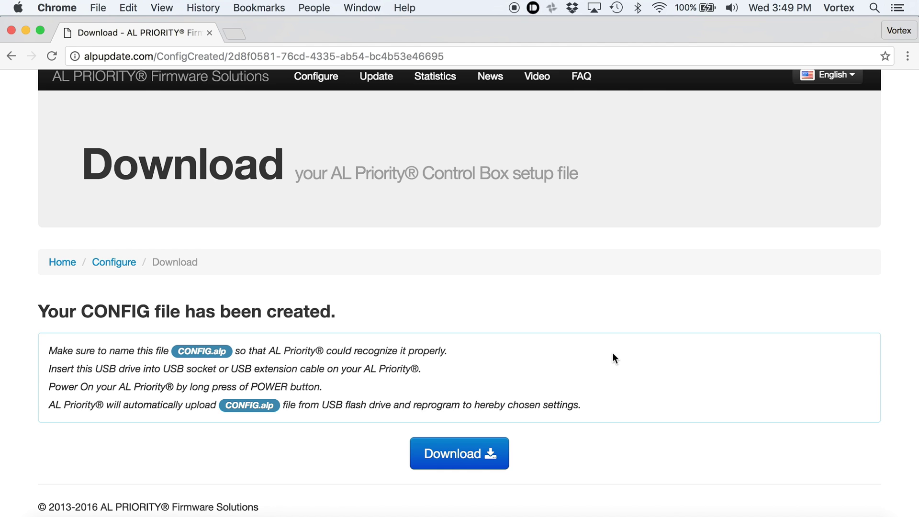
pyautogui.click(454, 457)
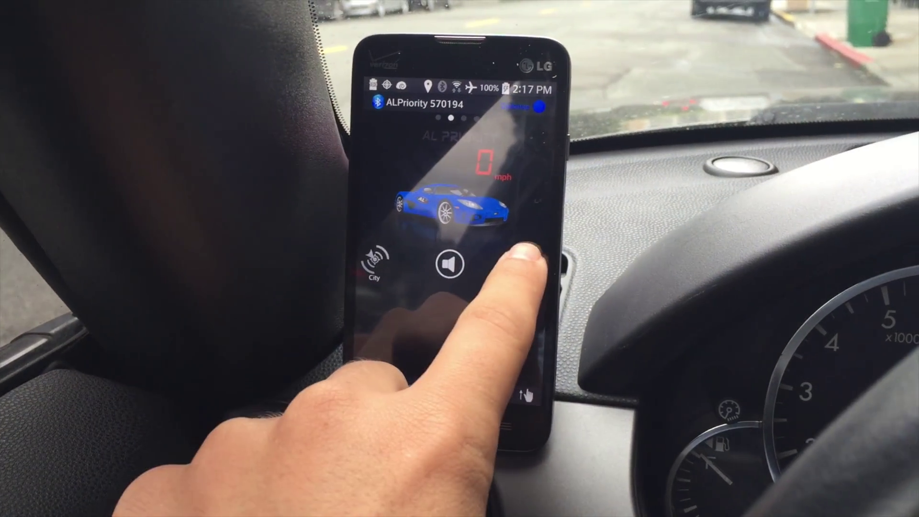
pyautogui.click(526, 259)
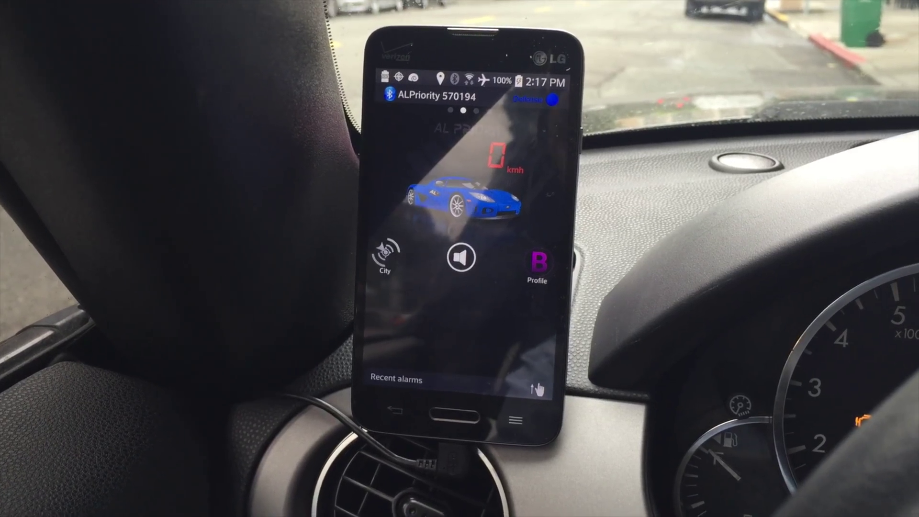
pyautogui.click(543, 266)
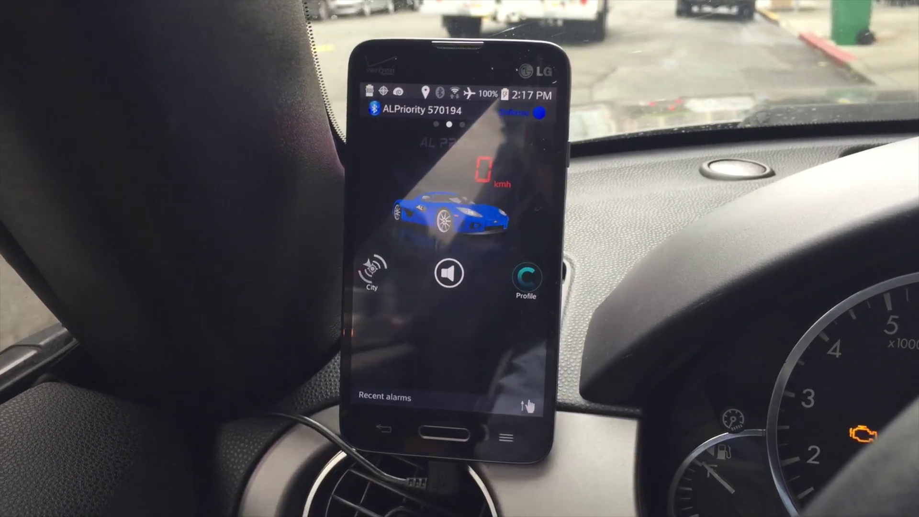
pyautogui.click(526, 281)
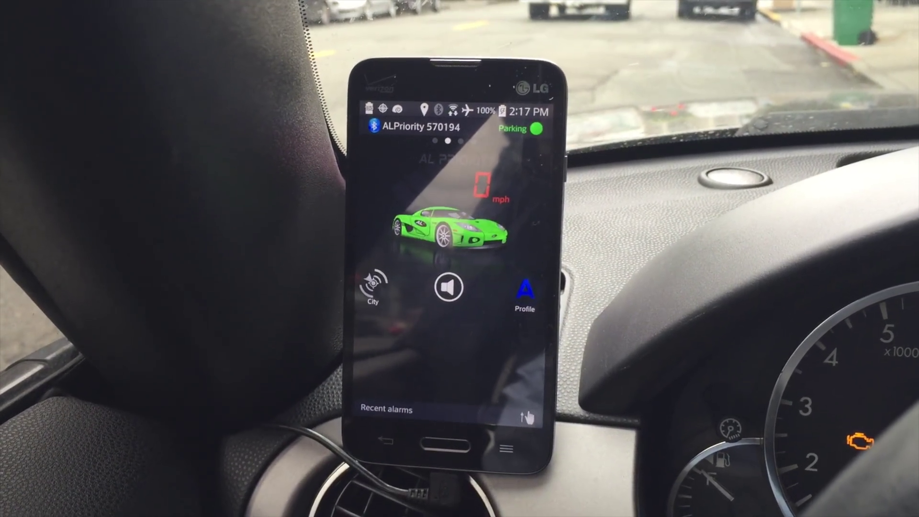